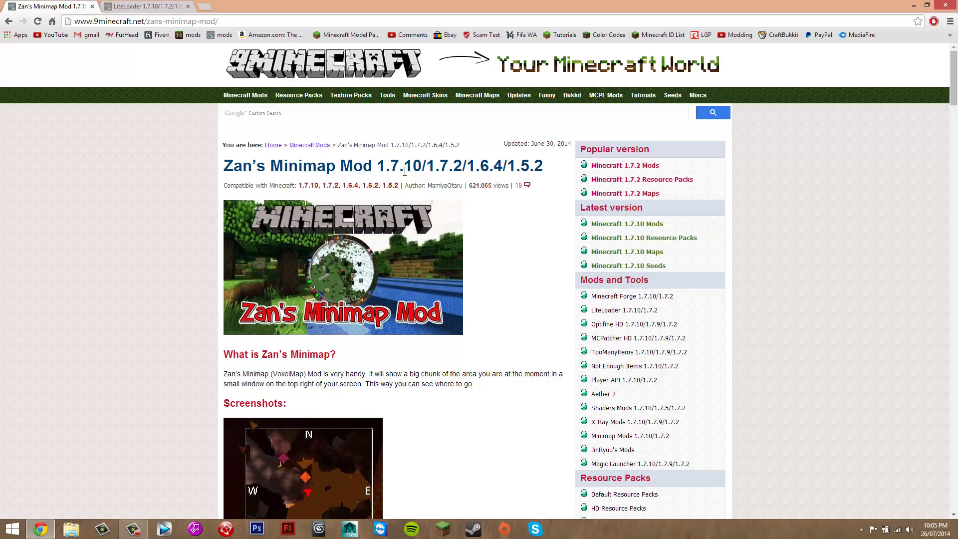
Step: Look over the Zan's Minimap Mod page, including its title, supported Minecraft versions and feature screenshots
scroll(305, 224, "down", 1)
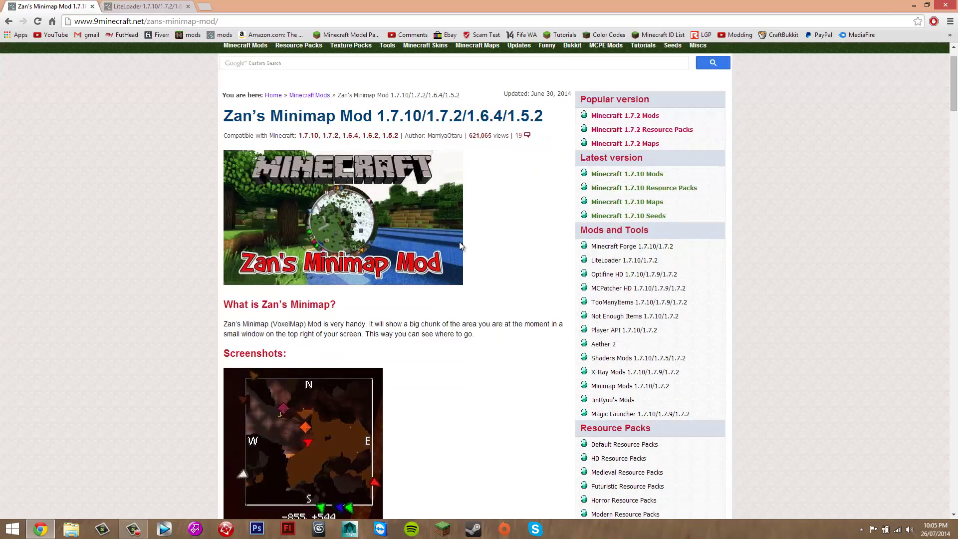
scroll(459, 241, "down", 4)
scroll(429, 154, "up", 5)
scroll(314, 307, "down", 5)
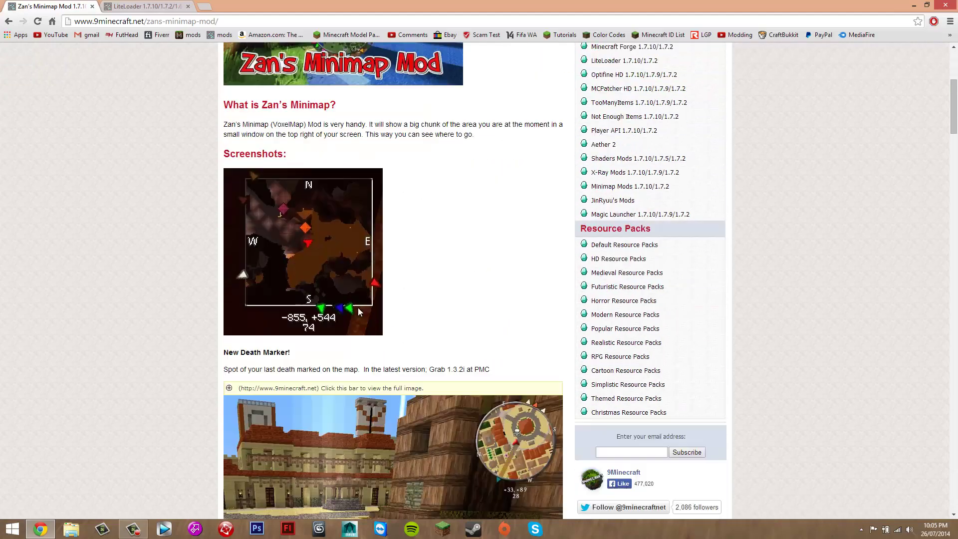
scroll(358, 308, "down", 5)
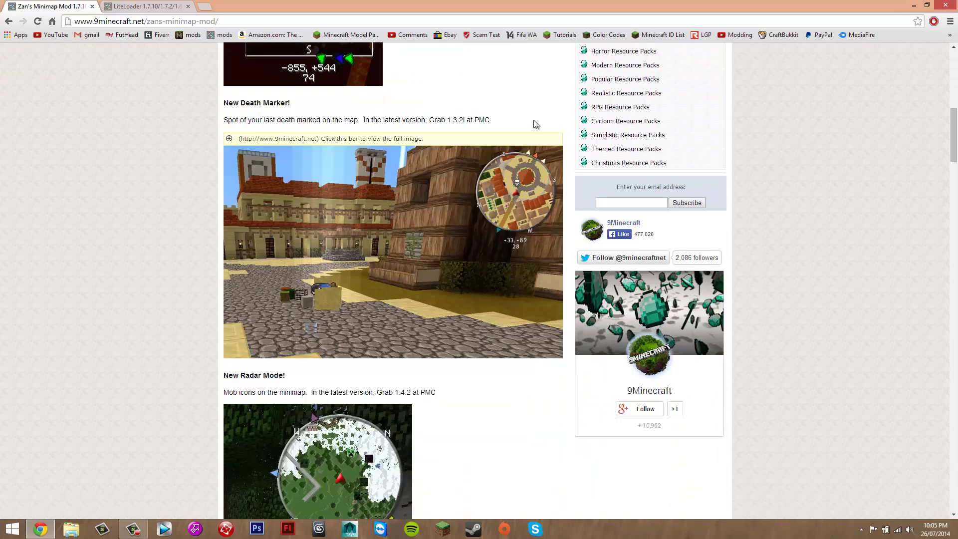
scroll(186, 289, "up", 10)
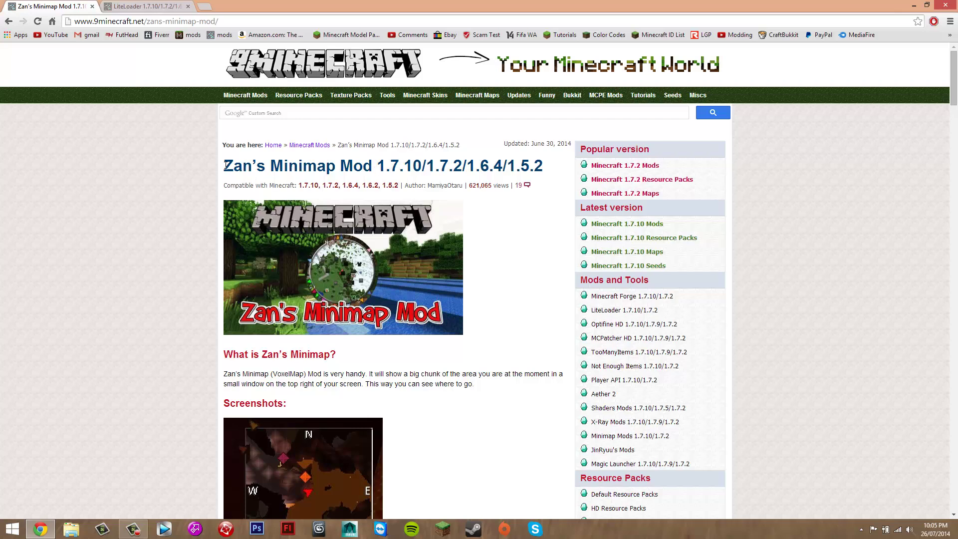
left_click_drag(224, 165, 358, 168)
left_click(340, 201)
Step: Look over the LiteLoader page, including its title, supported Minecraft versions and description of what the loader does
left_click(135, 5)
left_click_drag(214, 166, 322, 165)
left_click(319, 163)
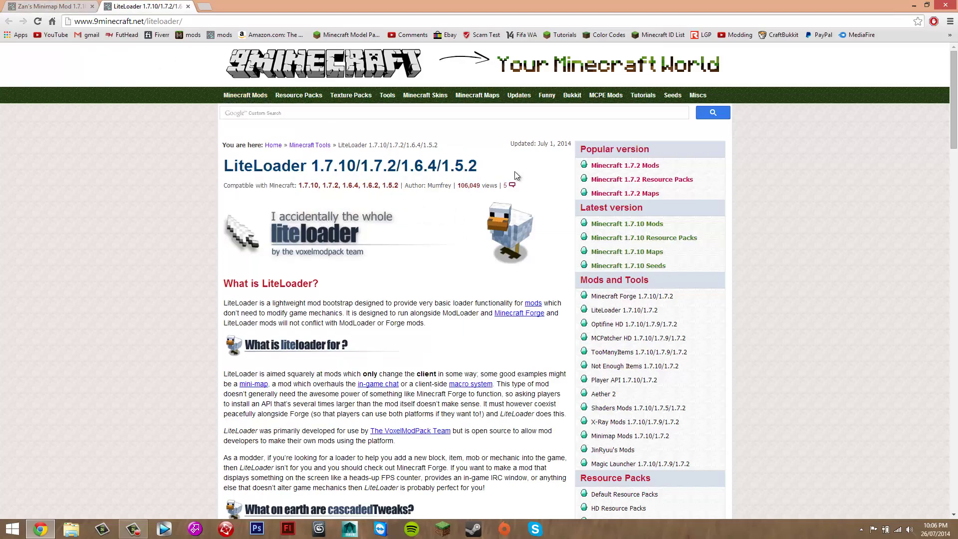
scroll(514, 172, "down", 5)
scroll(232, 202, "up", 5)
double_click(261, 171)
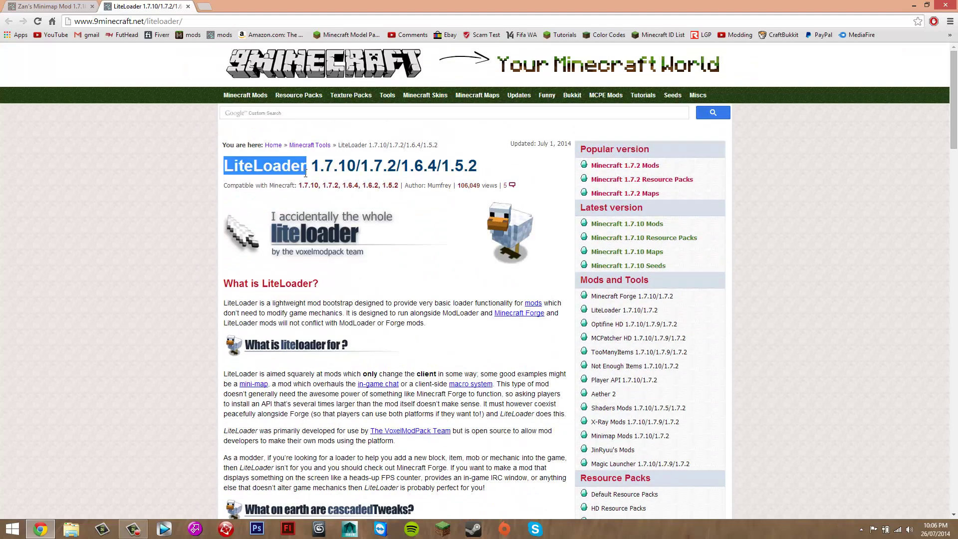
left_click(311, 201)
scroll(393, 178, "down", 6)
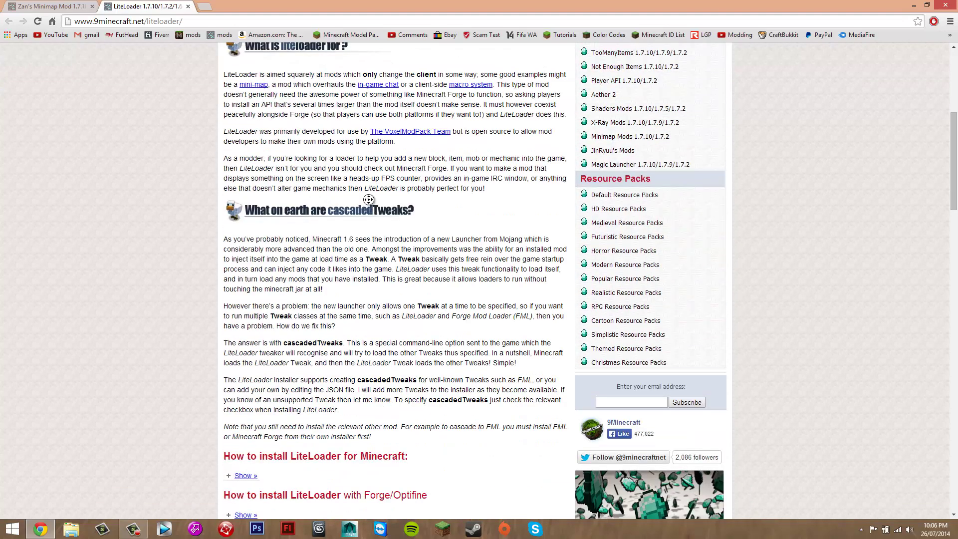
scroll(369, 200, "up", 6)
scroll(337, 179, "down", 3)
scroll(337, 180, "up", 4)
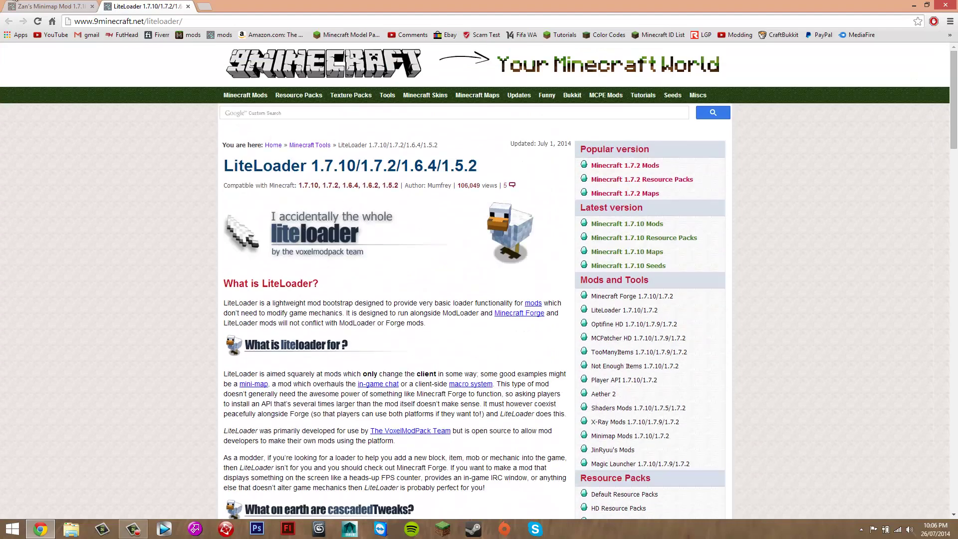
Step: Download the Liteloader version of Zan's Minimap for Minecraft 1.7.10 from Server 1, and close the download and mod pages
left_click(35, 5)
left_click_drag(234, 169, 335, 170)
left_click(333, 171)
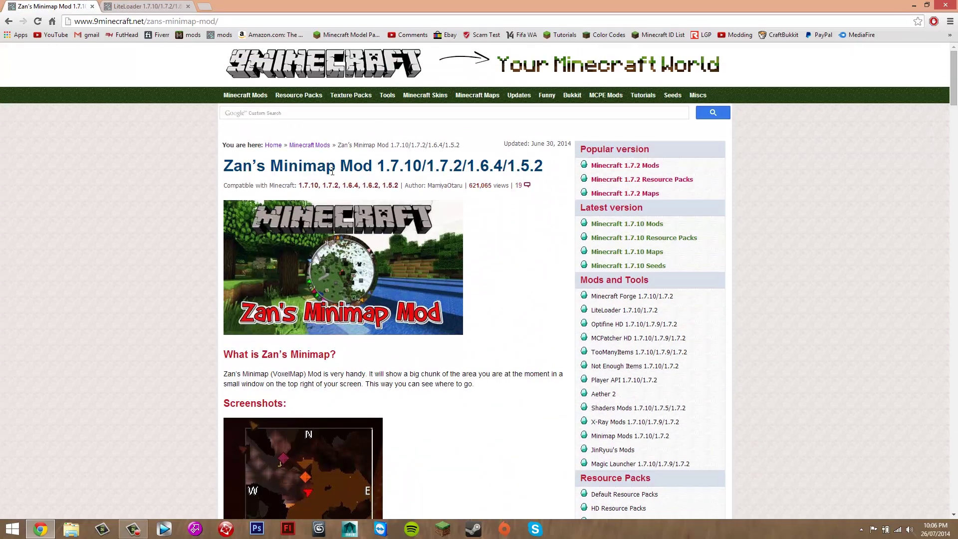
scroll(305, 237, "down", 20)
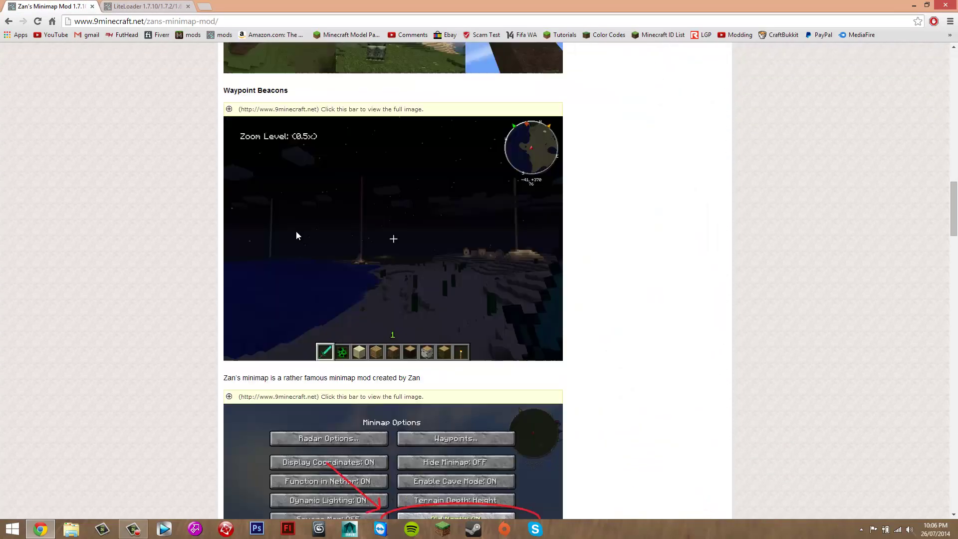
scroll(296, 230, "down", 15)
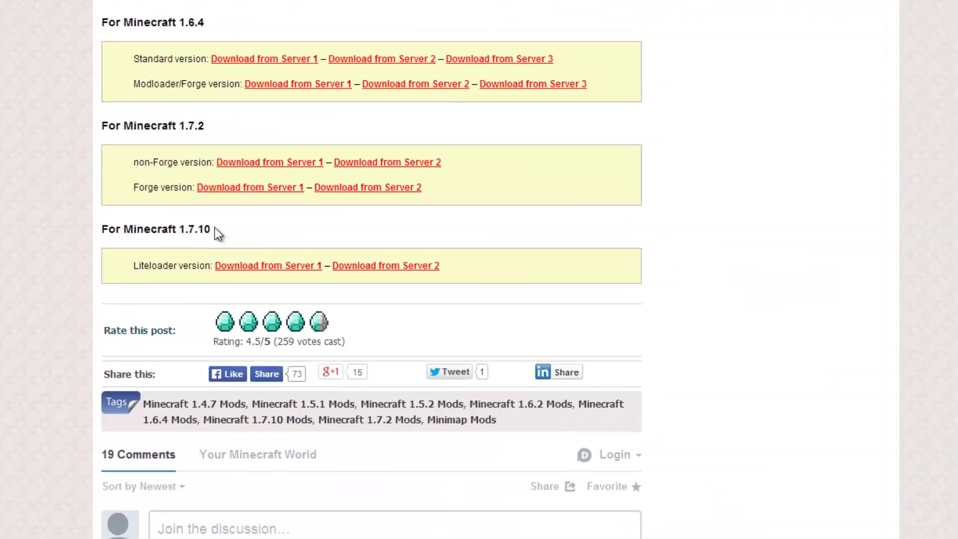
left_click_drag(87, 237, 24, 235)
left_click(70, 240)
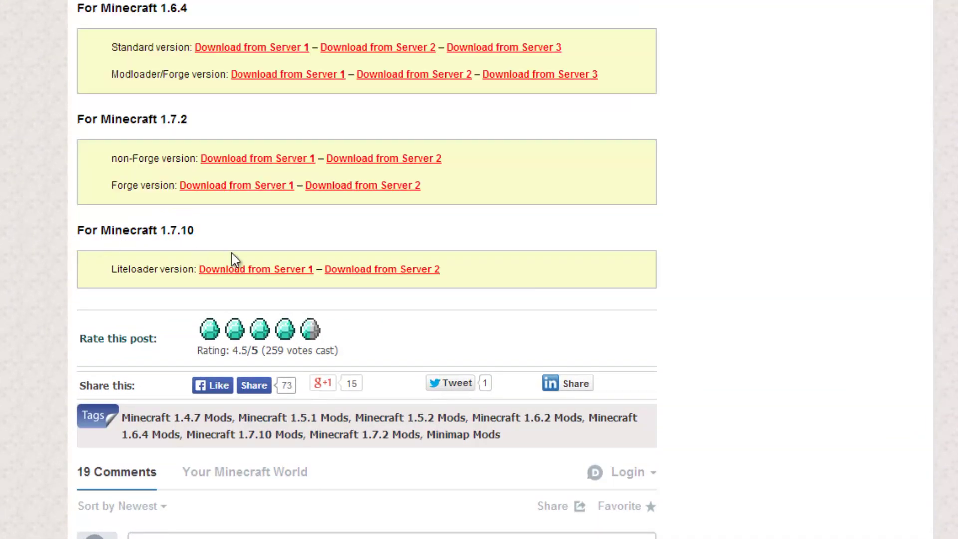
left_click(220, 271)
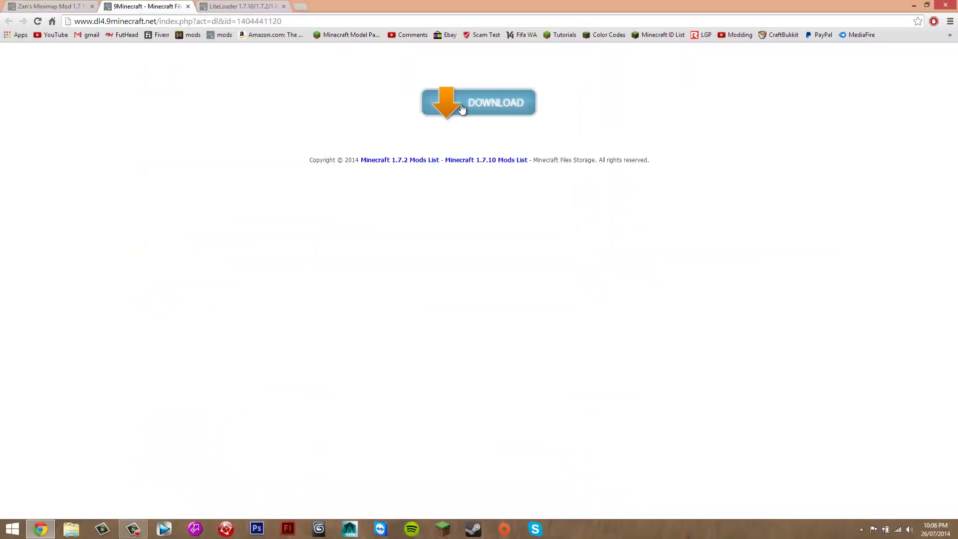
left_click(462, 103)
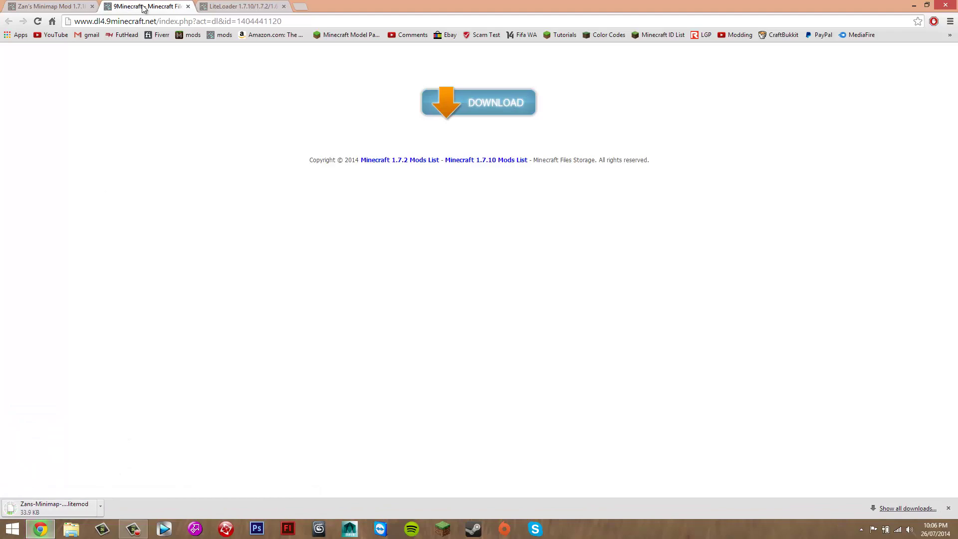
left_click(188, 6)
left_click(58, 6)
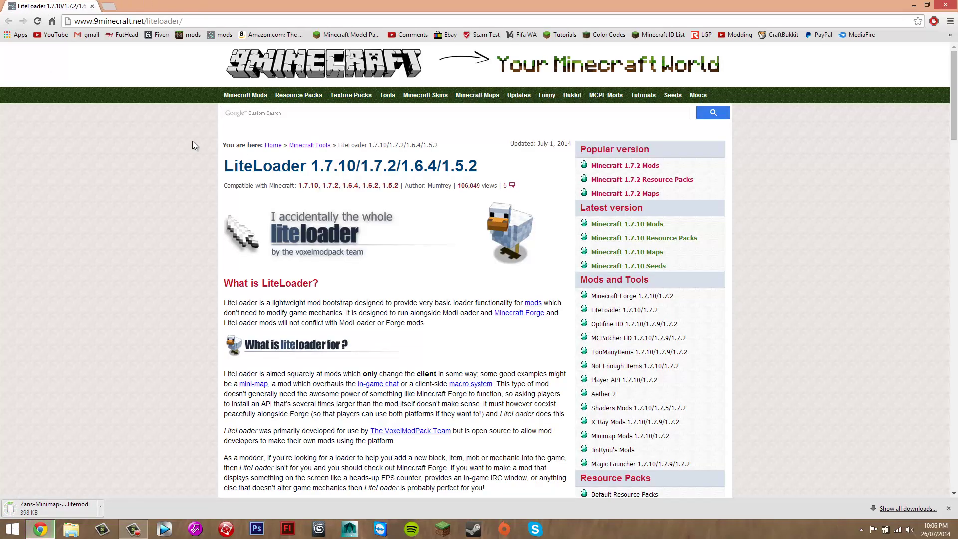
Step: Download the Windows (Exe) LiteLoader installer for Minecraft 1.7.10 from the LiteLoader page
scroll(297, 170, "down", 20)
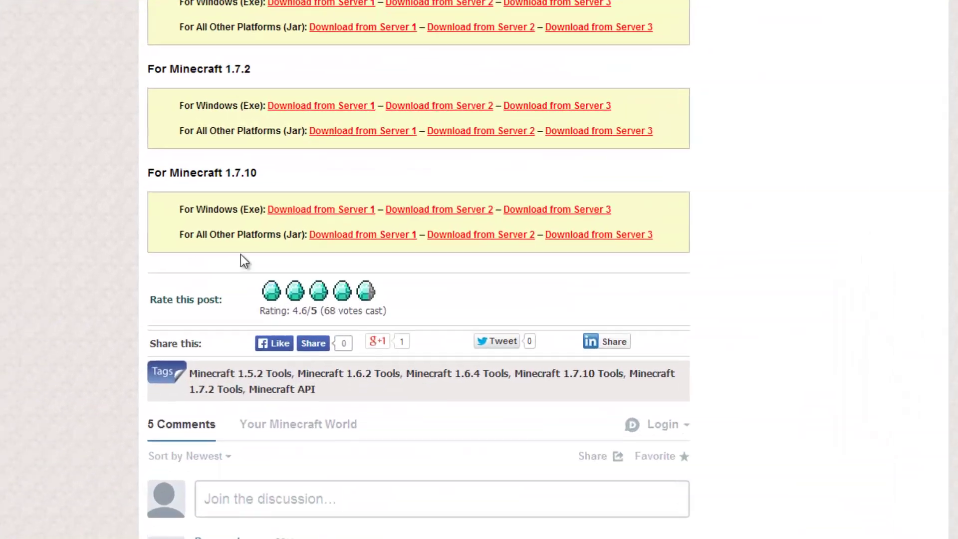
left_click_drag(265, 174, 175, 175)
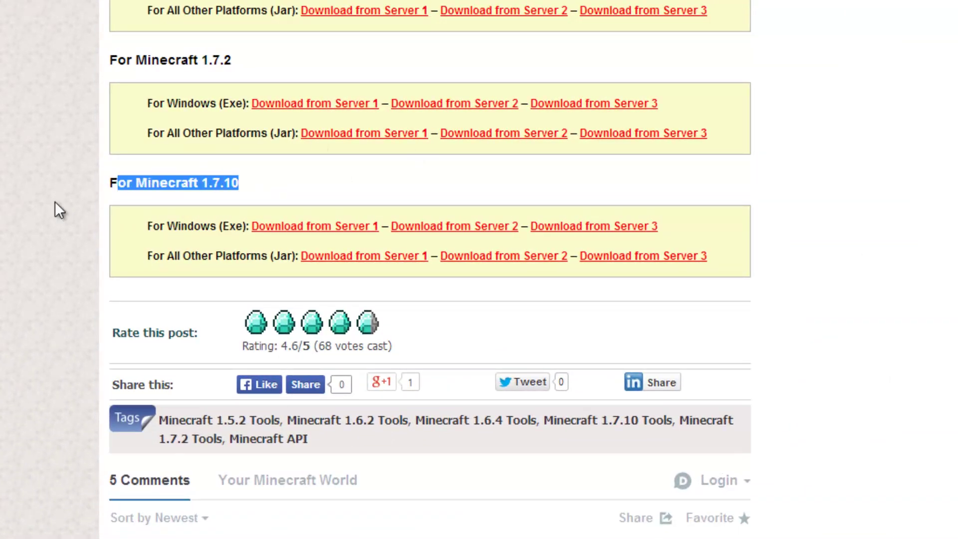
left_click(151, 216)
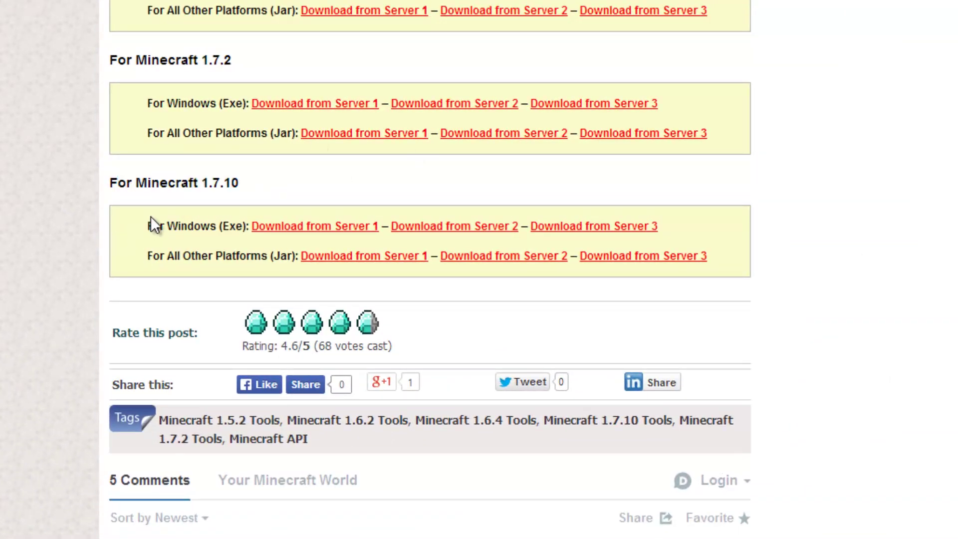
left_click_drag(142, 223, 266, 231)
left_click(196, 209)
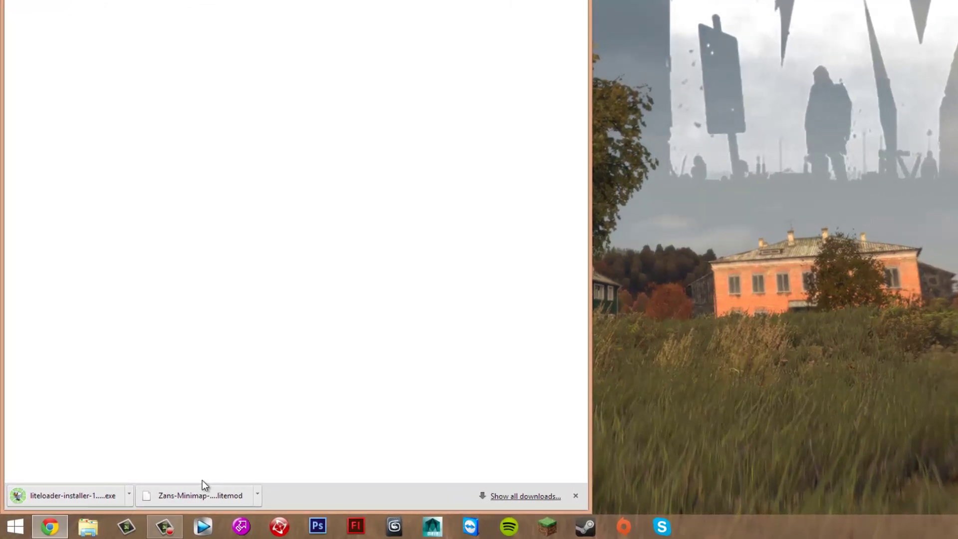
Step: Place the downloaded Zan's Minimap litemod file and LiteLoader installer on the desktop, and close the browser
left_click_drag(165, 499, 687, 188)
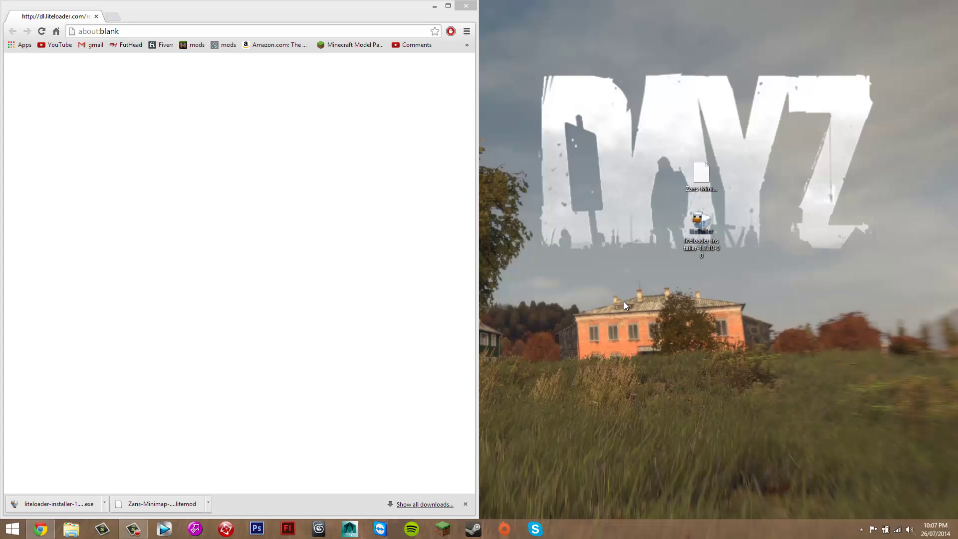
mouse_move(335, 6)
left_mouse_down()
mouse_move(355, 53)
mouse_move(1, 166)
mouse_move(254, 112)
mouse_move(335, 6)
left_mouse_up()
left_click(465, 5)
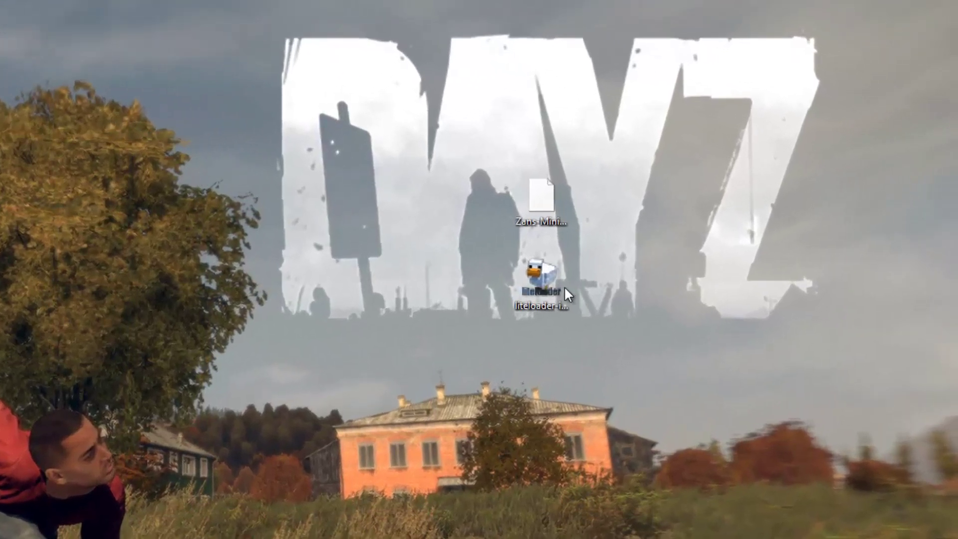
Step: Run the LiteLoader installer from the desktop with the Install LiteLoader (recommended) option, and dismiss the completion message
left_click(536, 273)
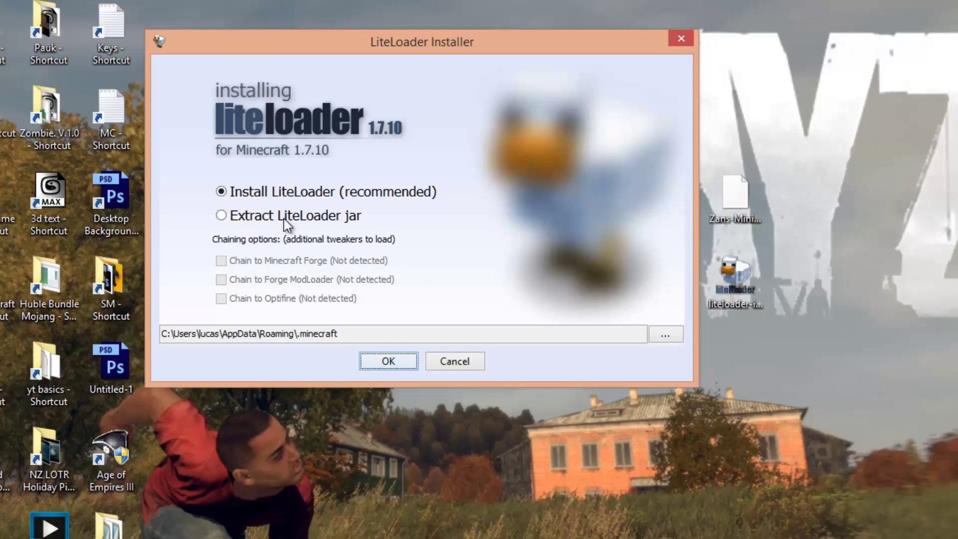
left_click(224, 194)
left_click(370, 364)
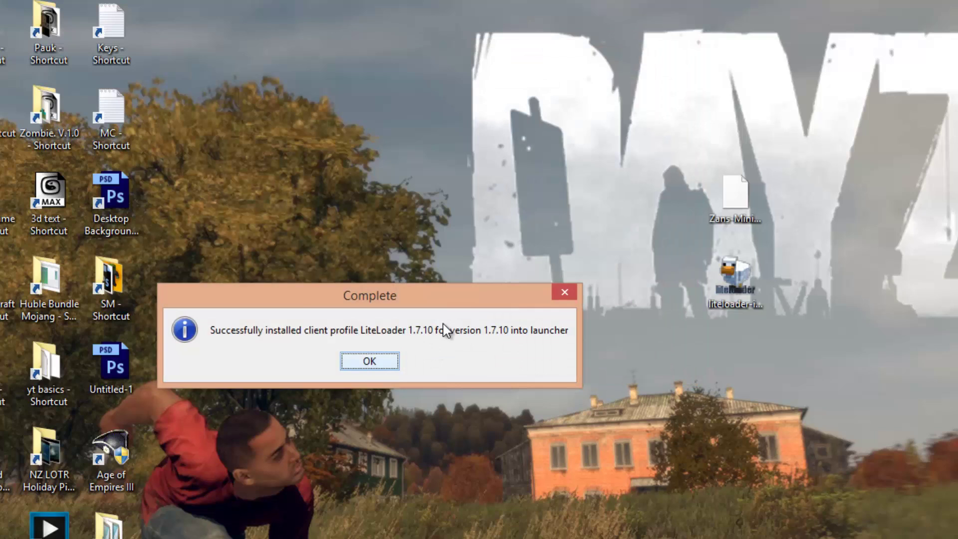
left_click_drag(345, 304, 508, 198)
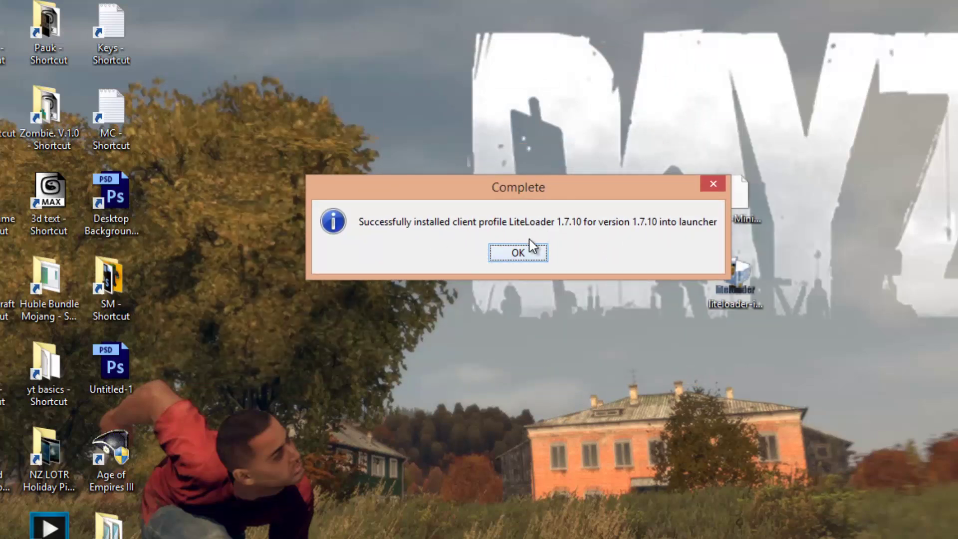
left_click(519, 251)
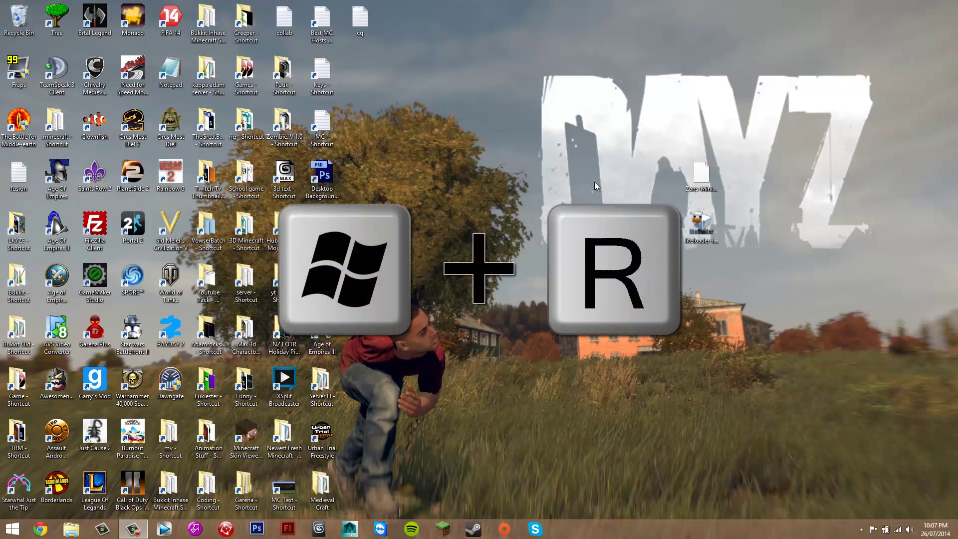
Step: Open the Roaming application data folder by running %appdata% from the Windows Run dialog
key("super+r")
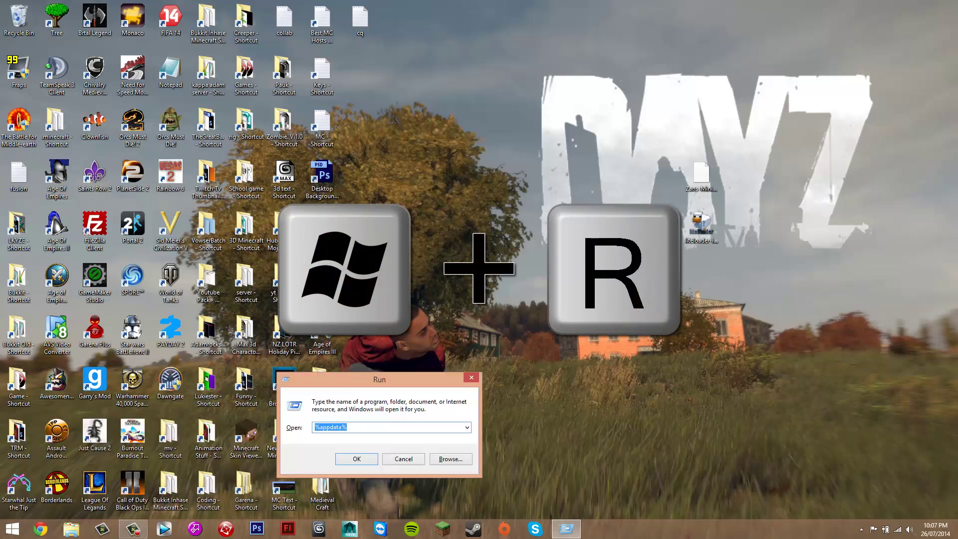
left_click_drag(393, 381, 539, 153)
left_click(520, 199)
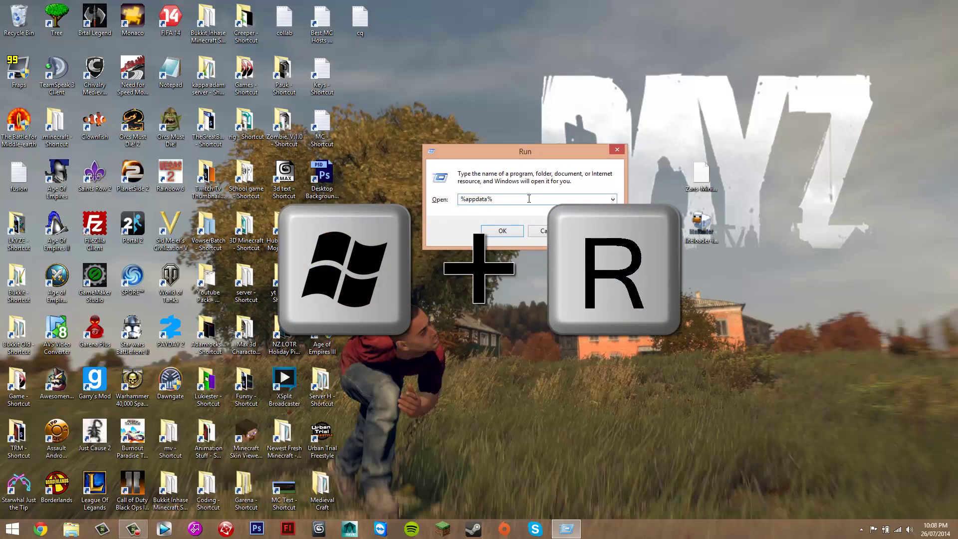
left_click_drag(529, 198, 449, 204)
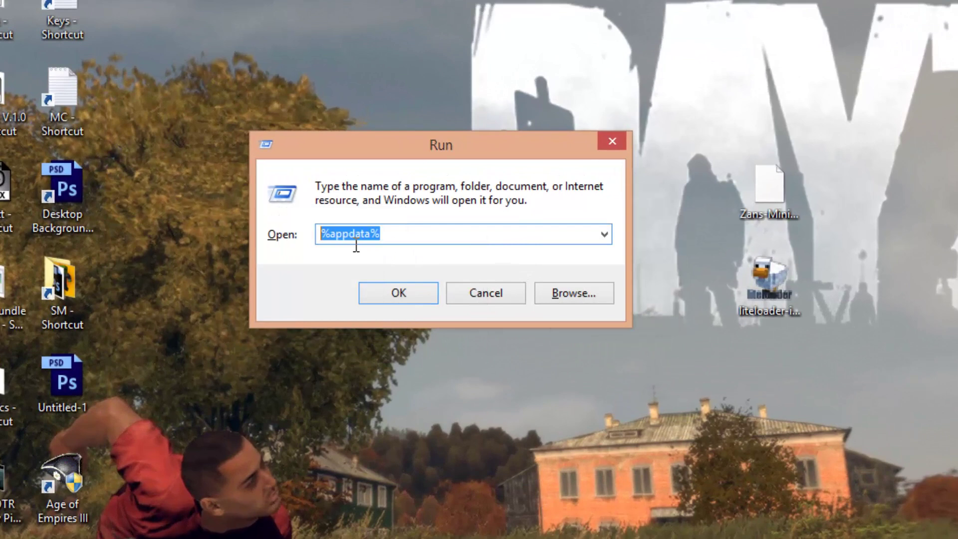
key("BackSpace")
type("%ap")
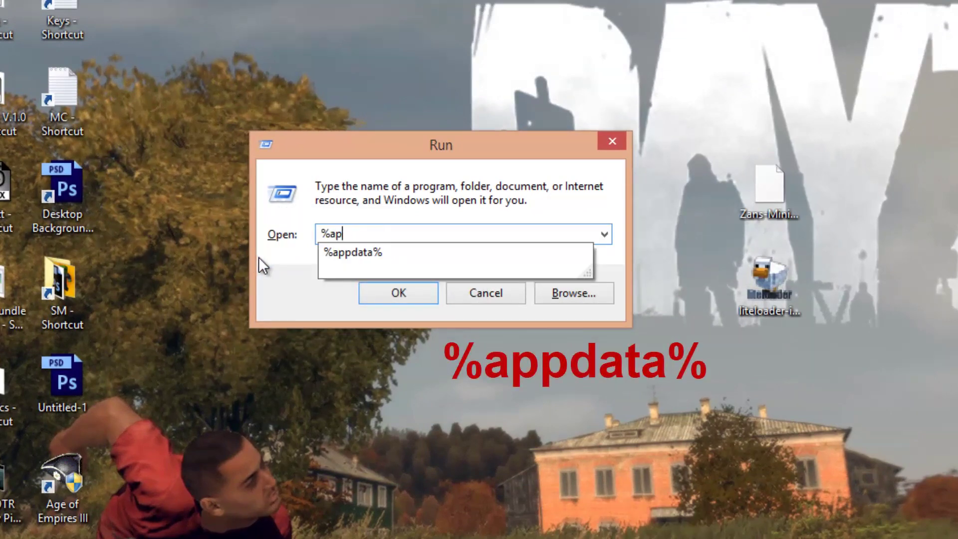
type("pdata%")
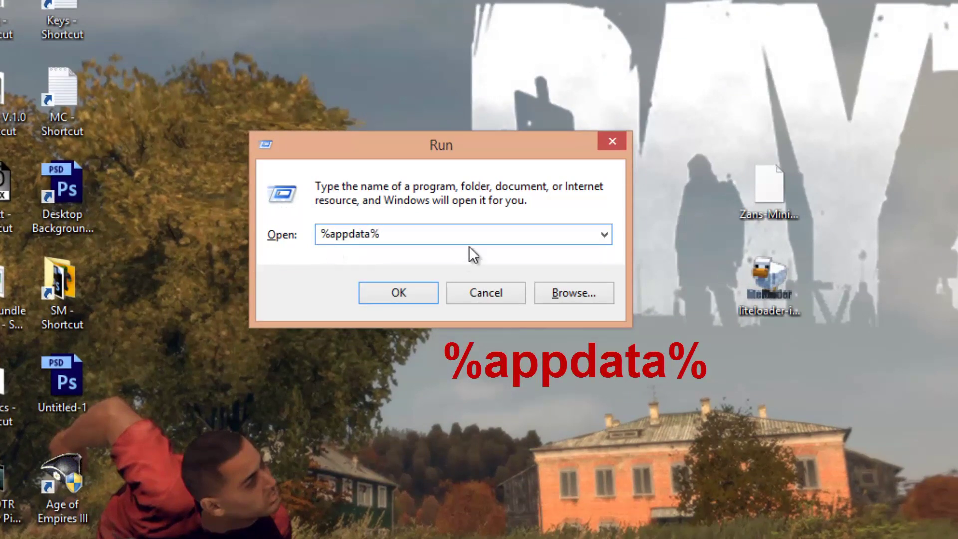
left_click(394, 297)
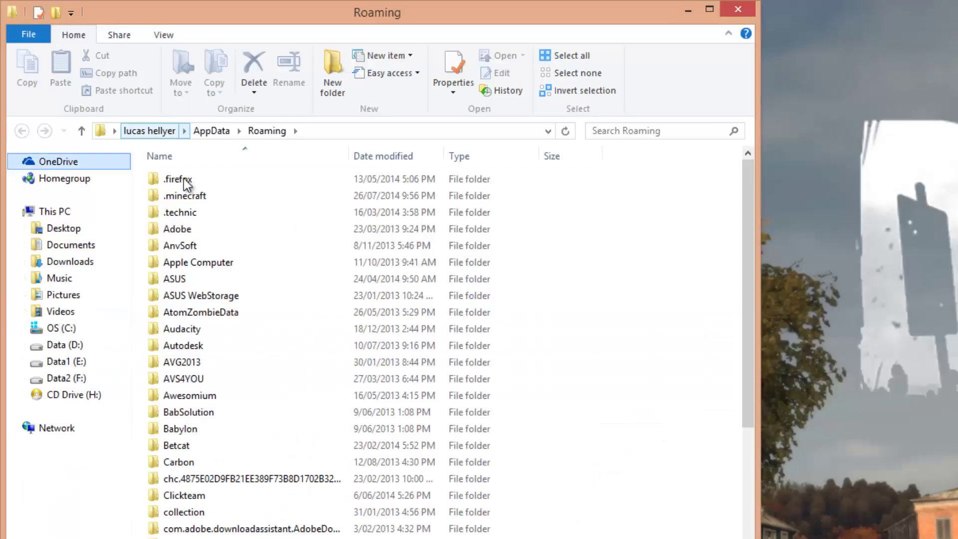
Step: Open the .minecraft folder in Roaming and create a new folder named mods inside it
left_click(384, 194)
left_click(247, 197)
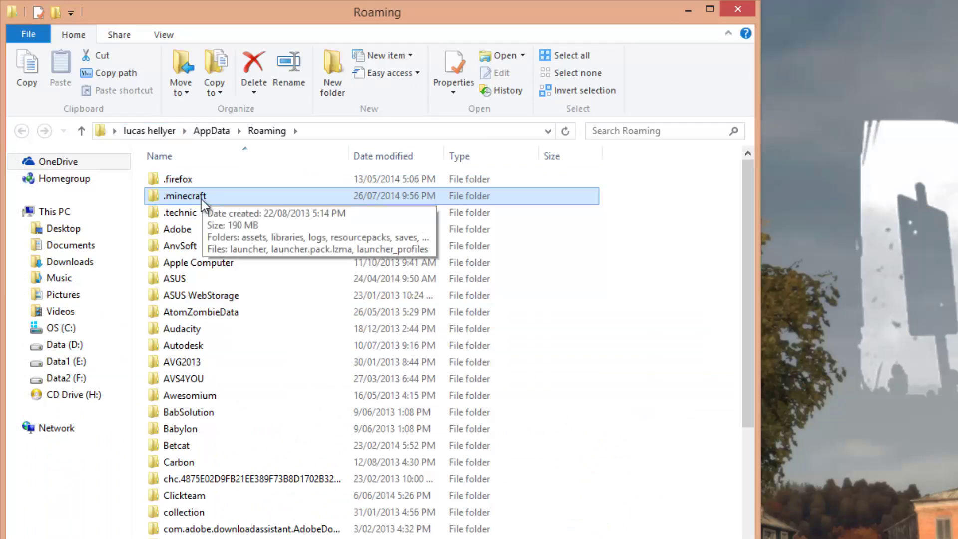
double_click(187, 193)
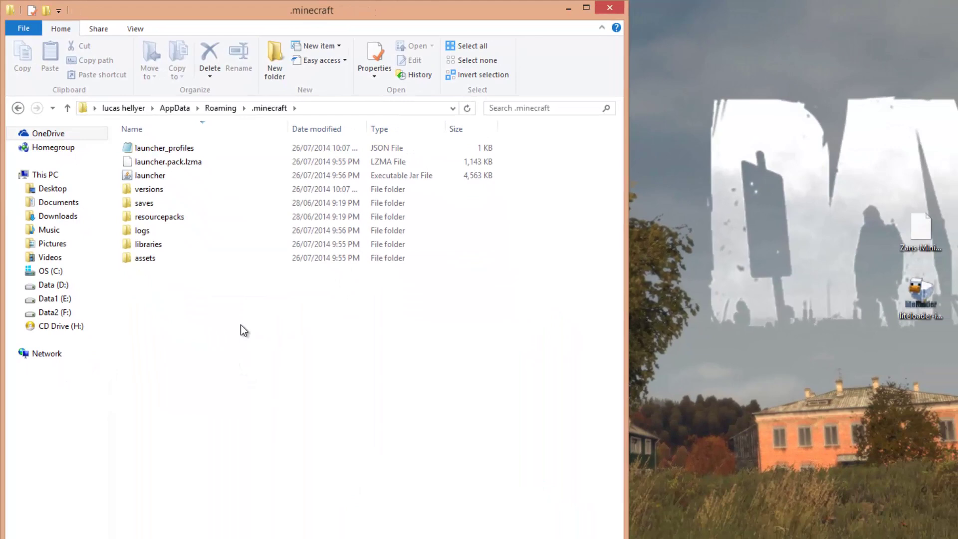
right_click(240, 324)
mouse_move(337, 482)
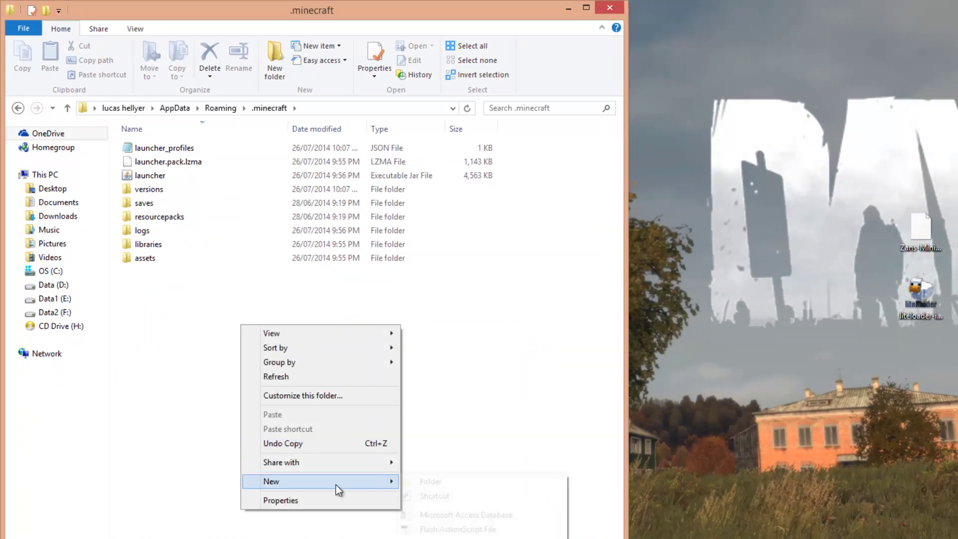
left_click(432, 481)
type("mods")
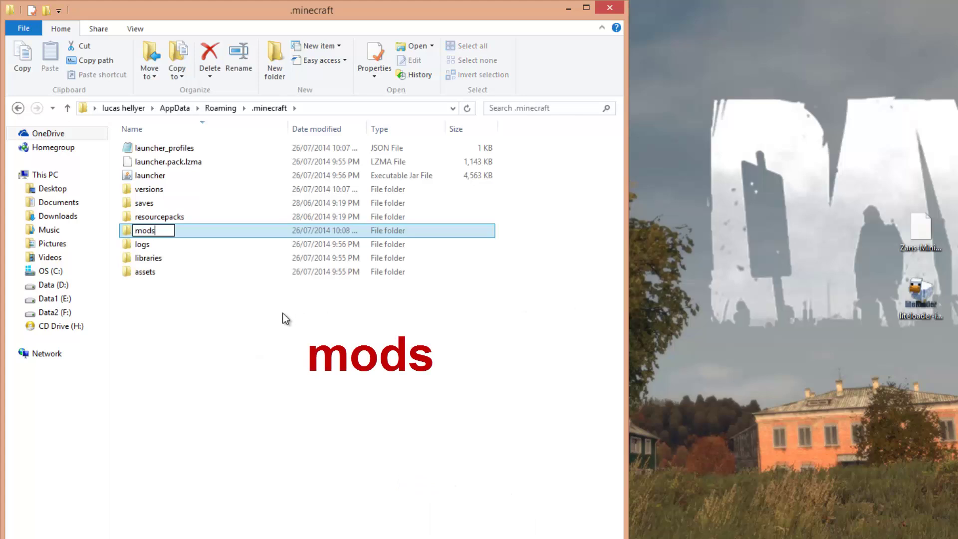
key("Return")
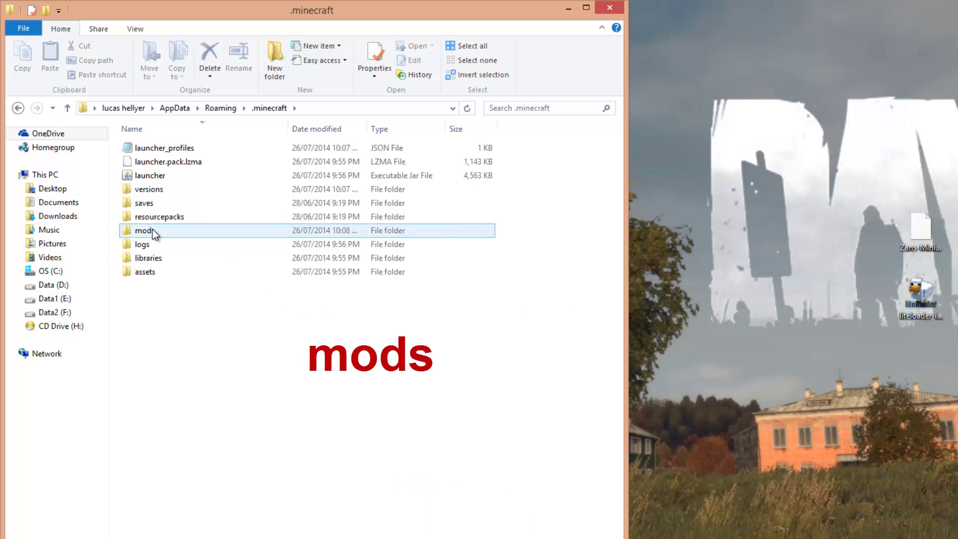
Step: Open the mods folder and move Zans-Minimap-Mod-1.7.10.litemod from the desktop into it
double_click(152, 229)
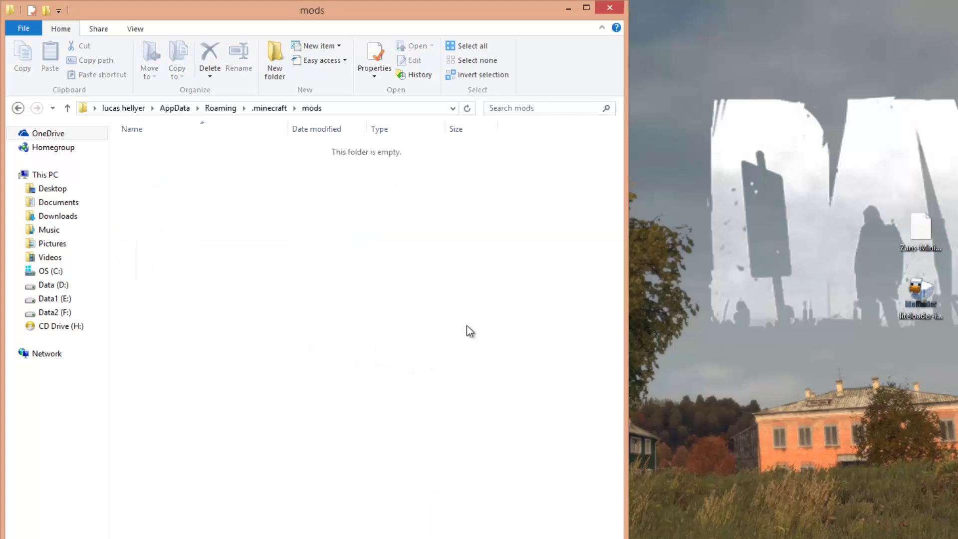
left_click(918, 227)
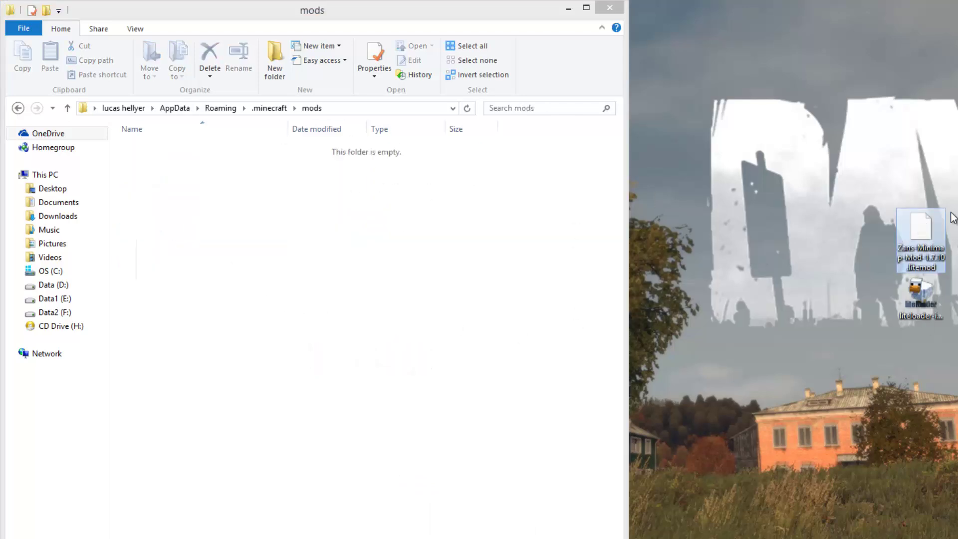
left_click_drag(957, 179, 857, 262)
left_click_drag(928, 236, 316, 214)
left_click(471, 200)
left_click_drag(535, 193, 391, 150)
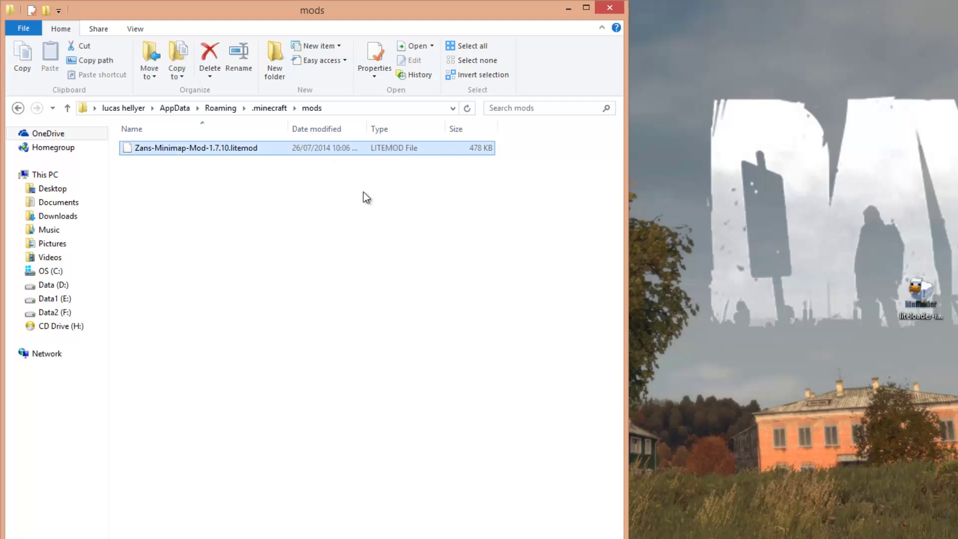
Step: Close the Explorer window after returning to the .minecraft folder, and delete the LiteLoader installer from the desktop
left_click(270, 108)
left_click_drag(459, 372, 231, 43)
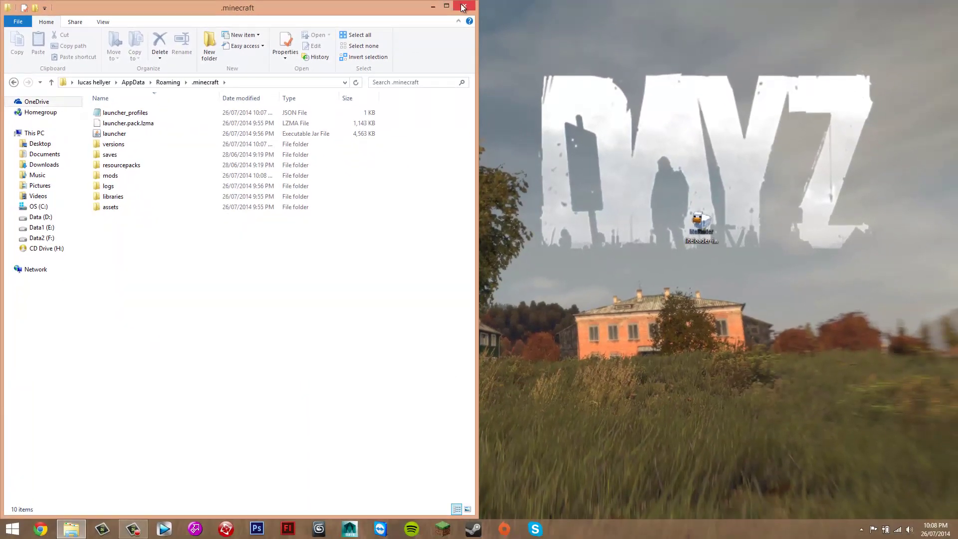
left_click(464, 7)
left_click(701, 225)
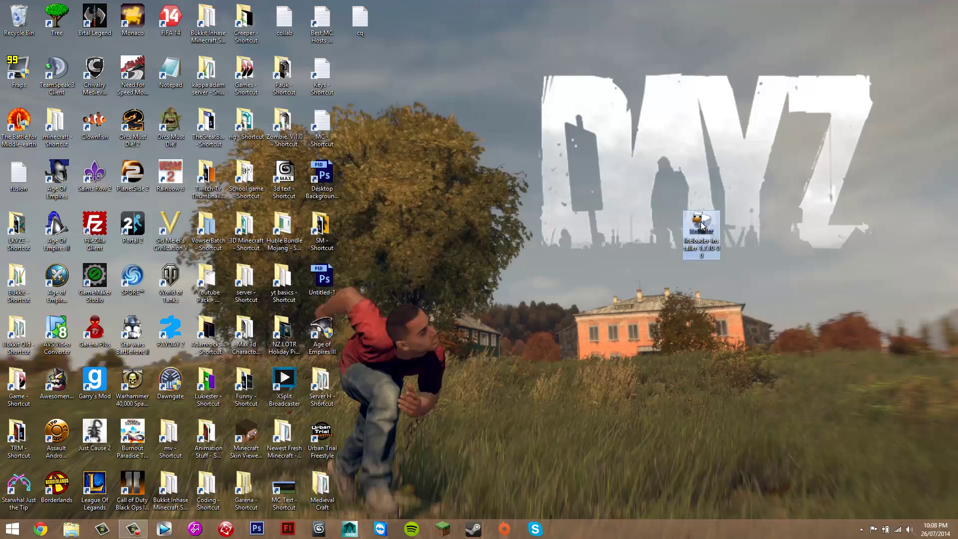
right_click(701, 225)
left_click(759, 457)
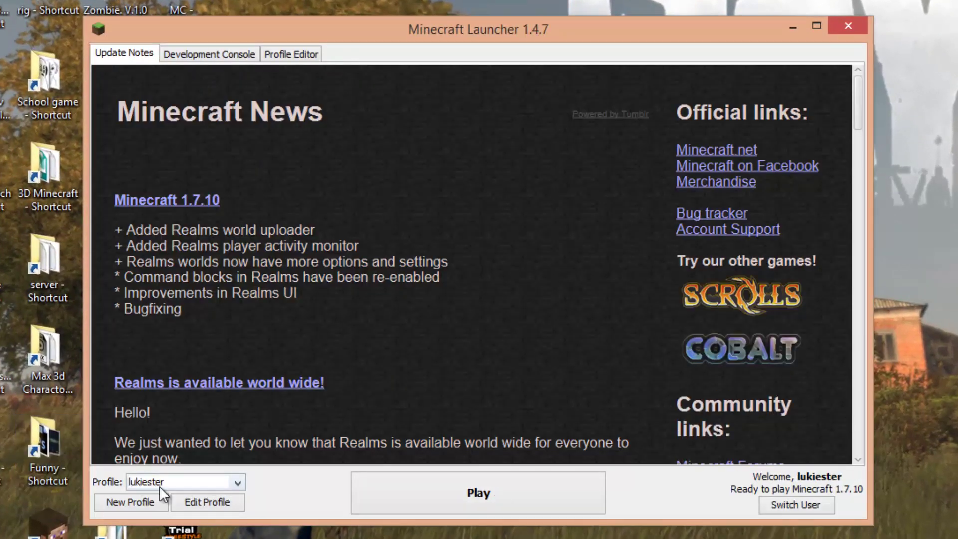
Step: Select the LiteLoader 1.7.10 profile in the Minecraft Launcher, rename it Mod and save the profile
left_click(190, 486)
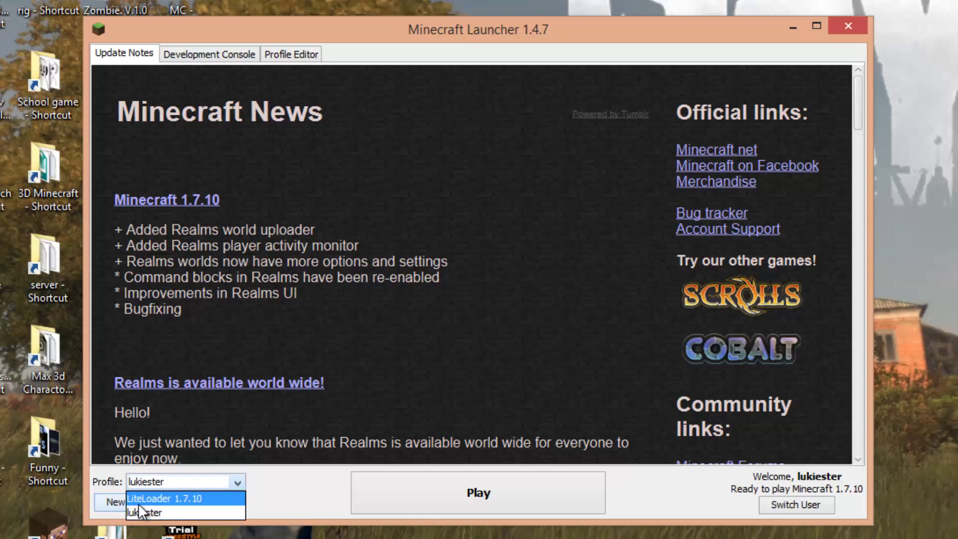
left_click(166, 499)
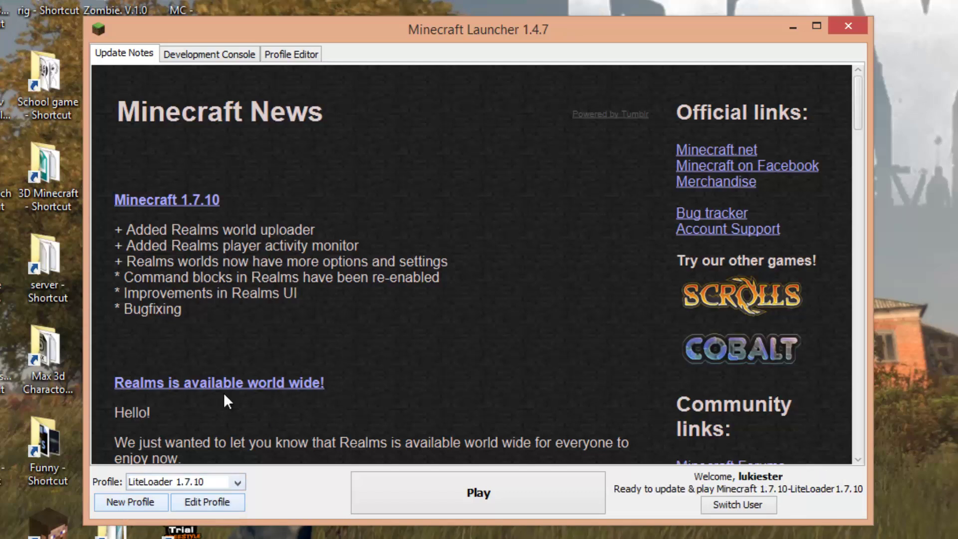
left_click(202, 499)
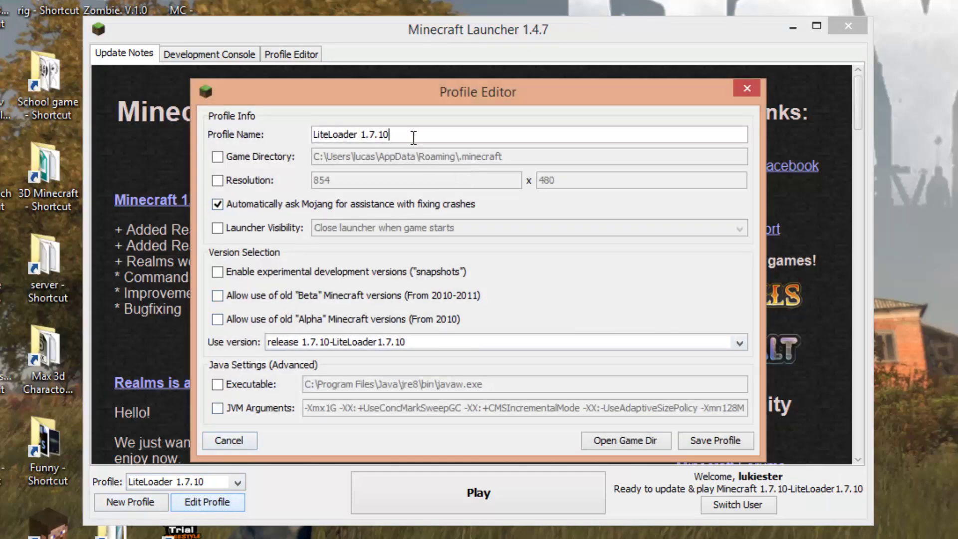
left_click_drag(419, 131, 267, 149)
key("BackSpace")
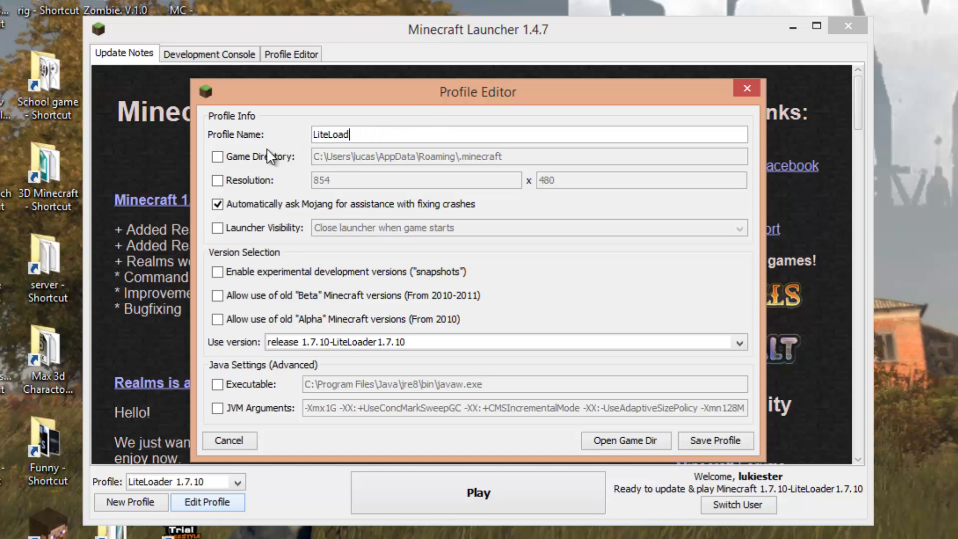
key("BackSpace")
key("BackSpace")
key("BackSpace")
key("BackSpace")
key("BackSpace")
key("BackSpace")
key("BackSpace")
key("BackSpace")
type("Mod")
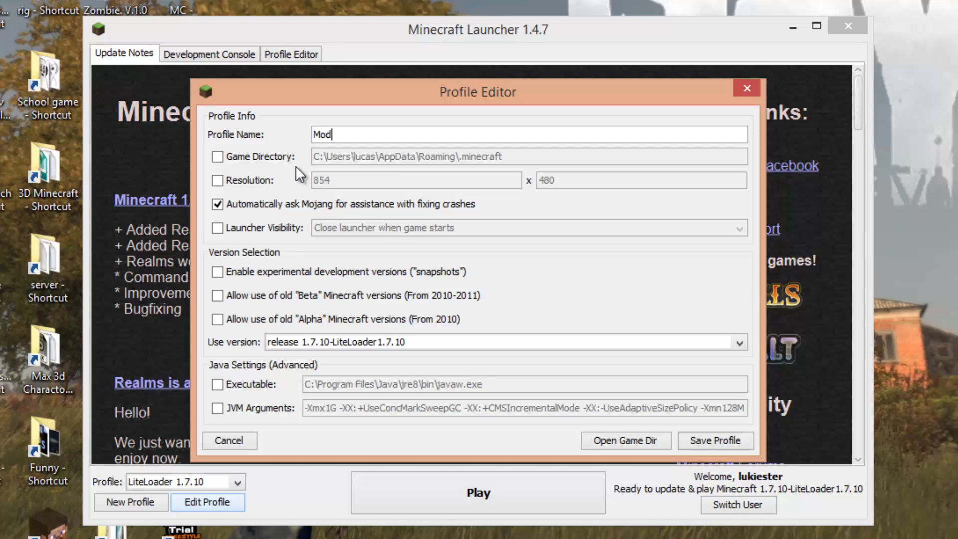
left_click(714, 441)
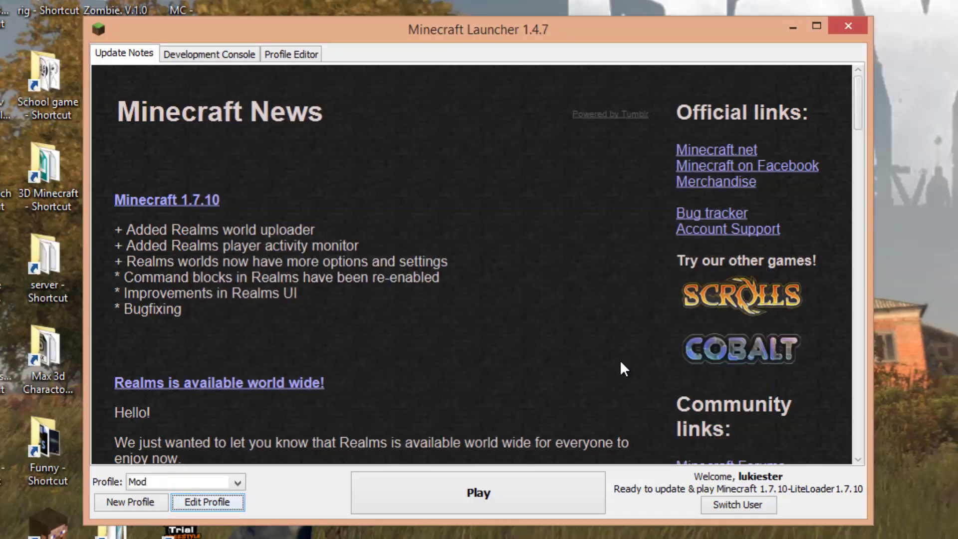
Step: Select the Mod profile in the launcher and start Minecraft with it
left_click(207, 481)
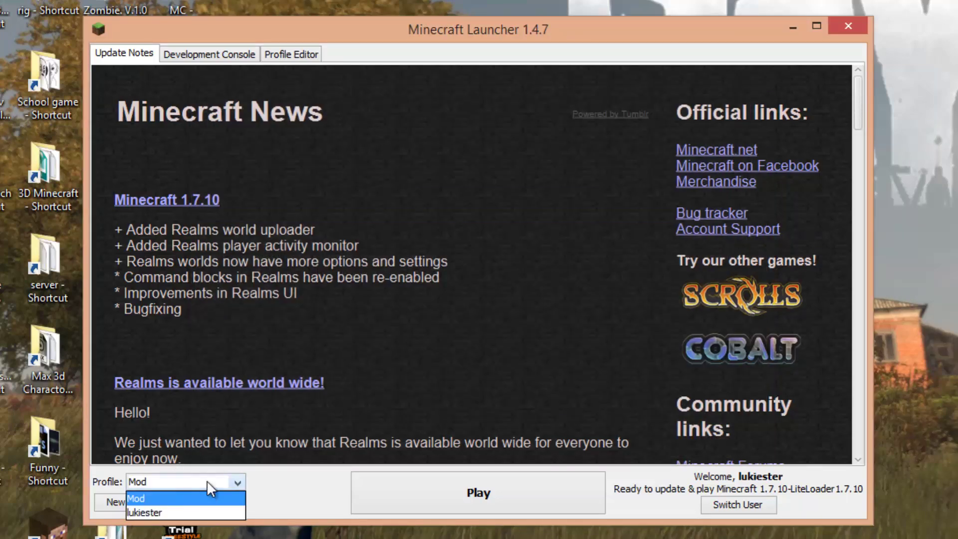
left_click(150, 499)
left_click(447, 483)
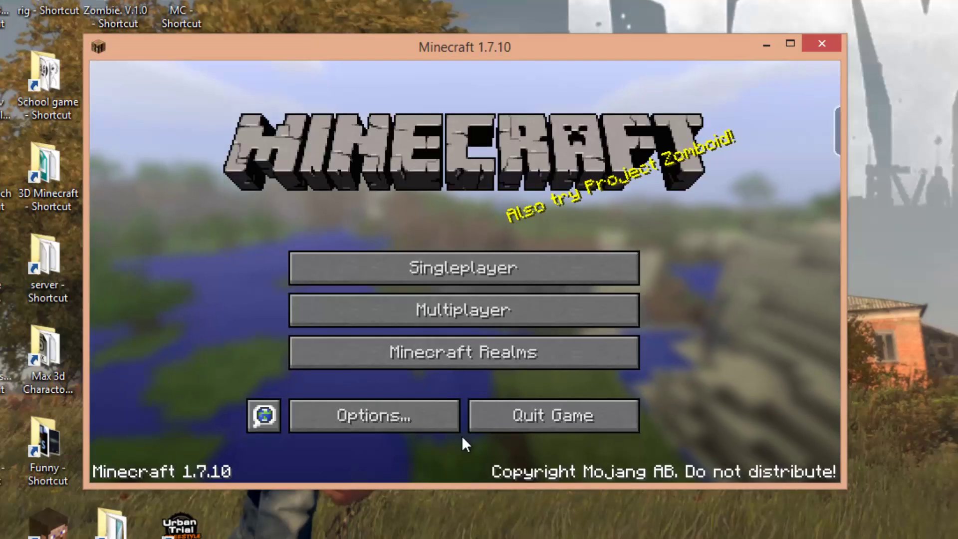
Step: Create a new singleplayer world named New World with the game mode set to Creative
left_click(492, 266)
left_click(528, 394)
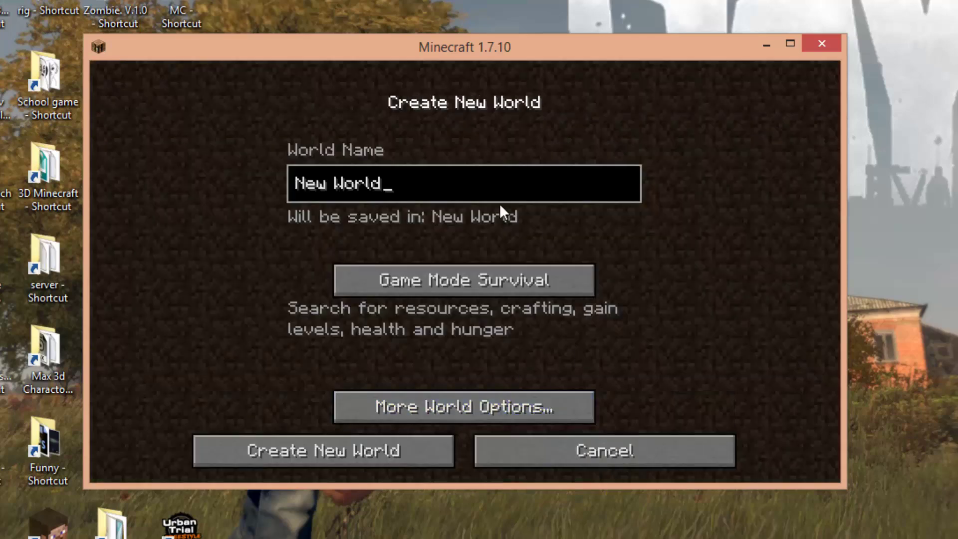
left_click(425, 285)
left_click(424, 284)
left_click(358, 445)
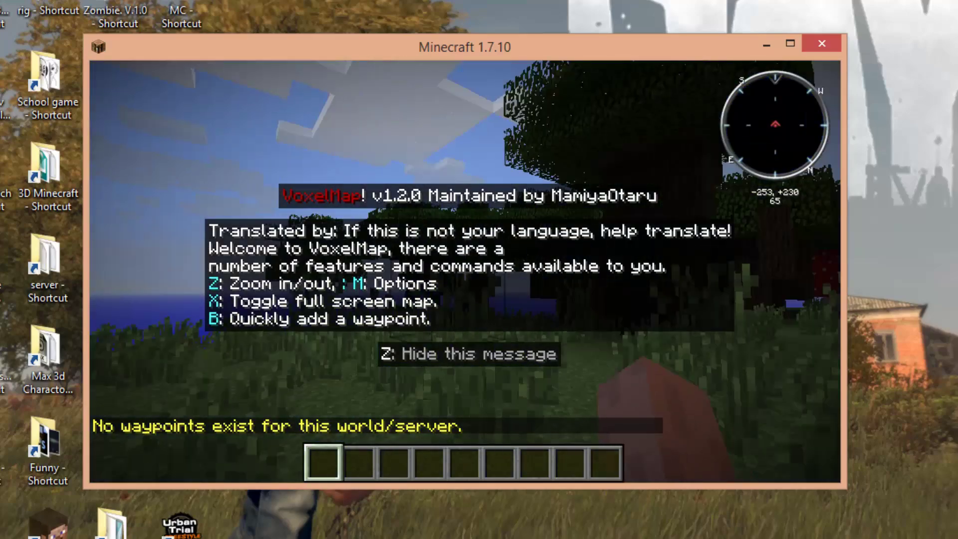
Step: Hide the VoxelMap welcome message and walk a short distance through the new world
key("w")
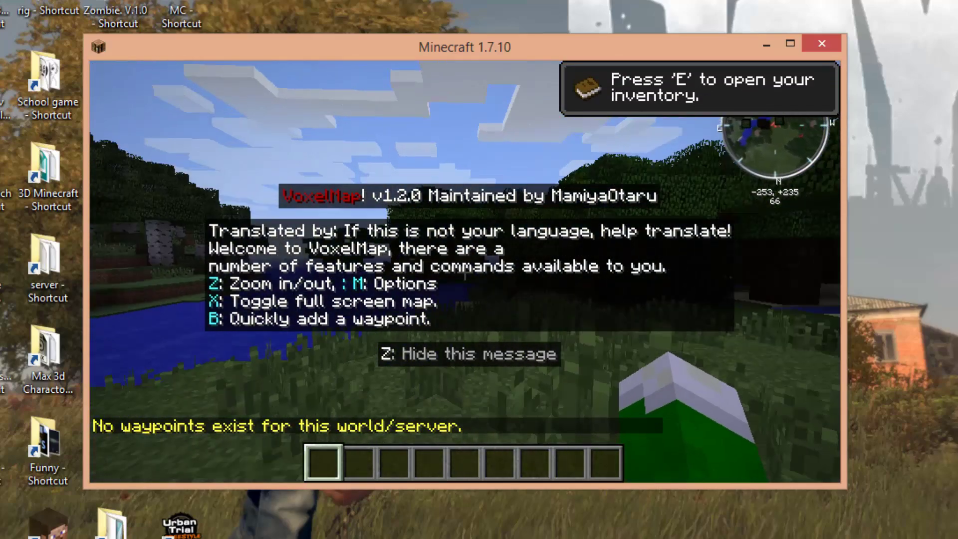
key("z")
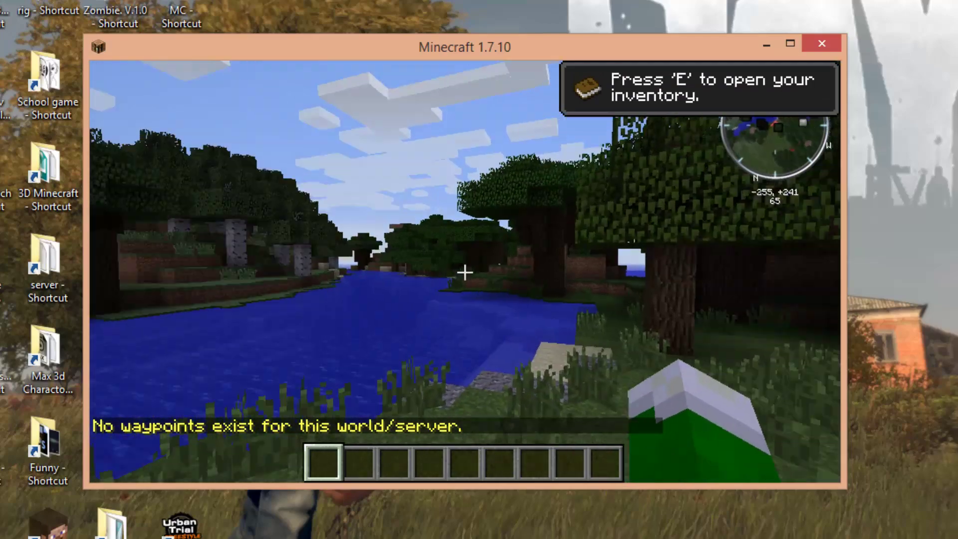
key("w")
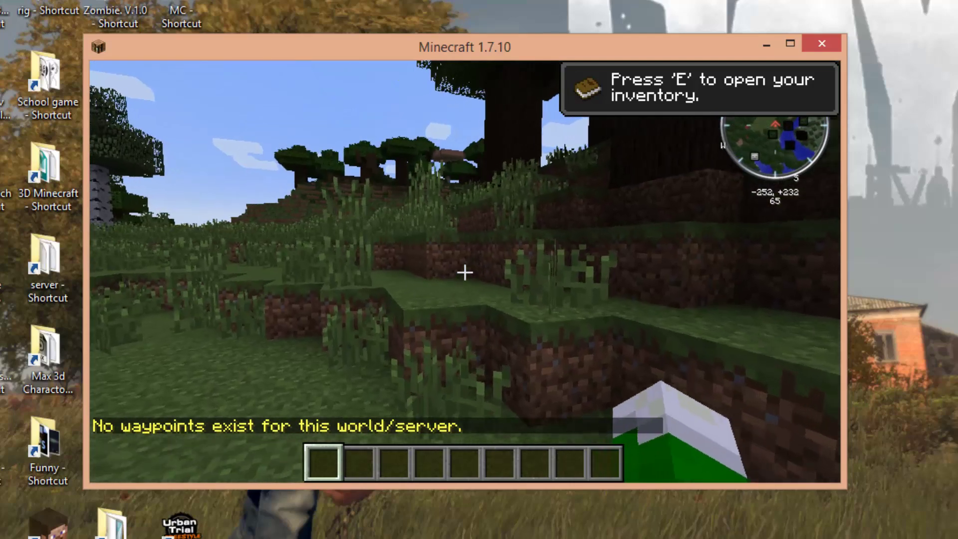
Step: In the Minimap Options, cycle the map location back to Top Right, turn Old North off and return to the game
key("m")
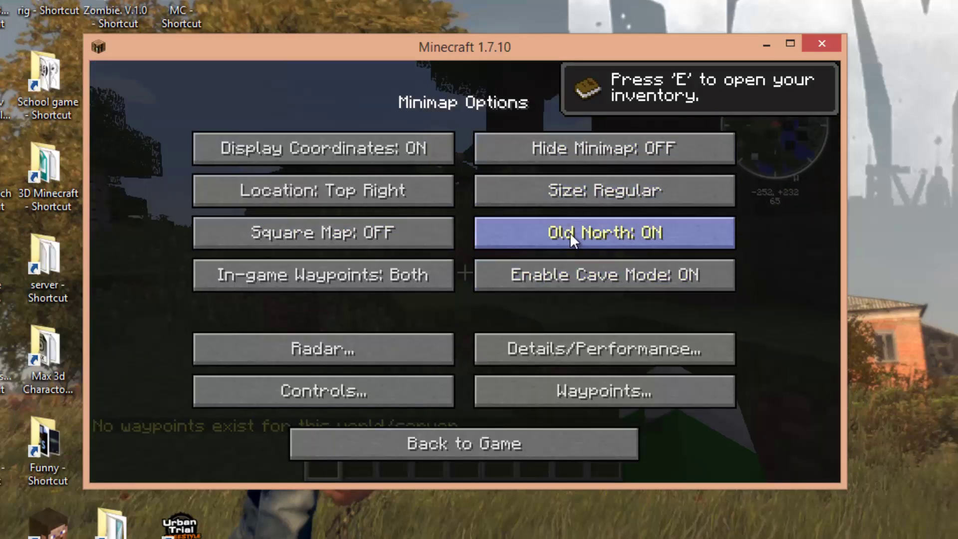
left_click(287, 186)
left_click(334, 198)
left_click(333, 196)
left_click(310, 192)
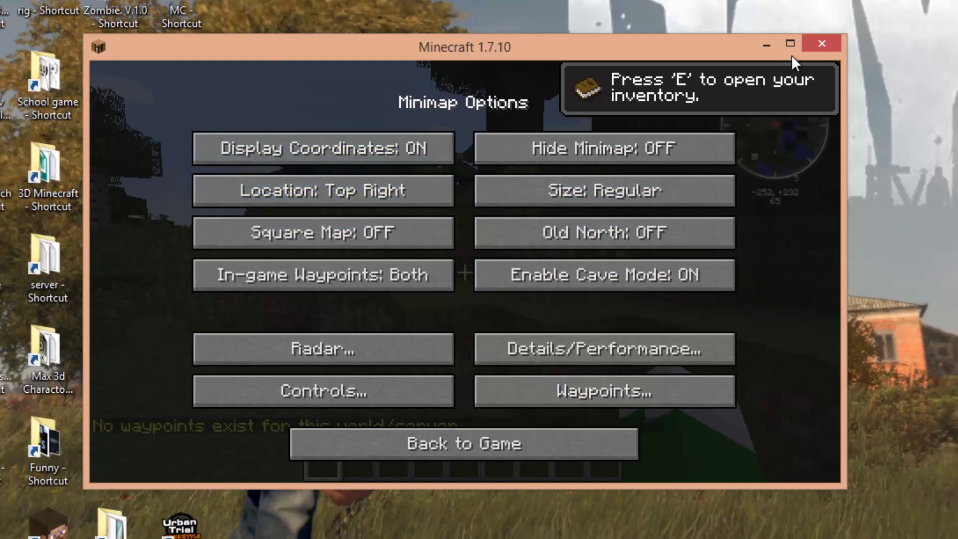
left_click(428, 430)
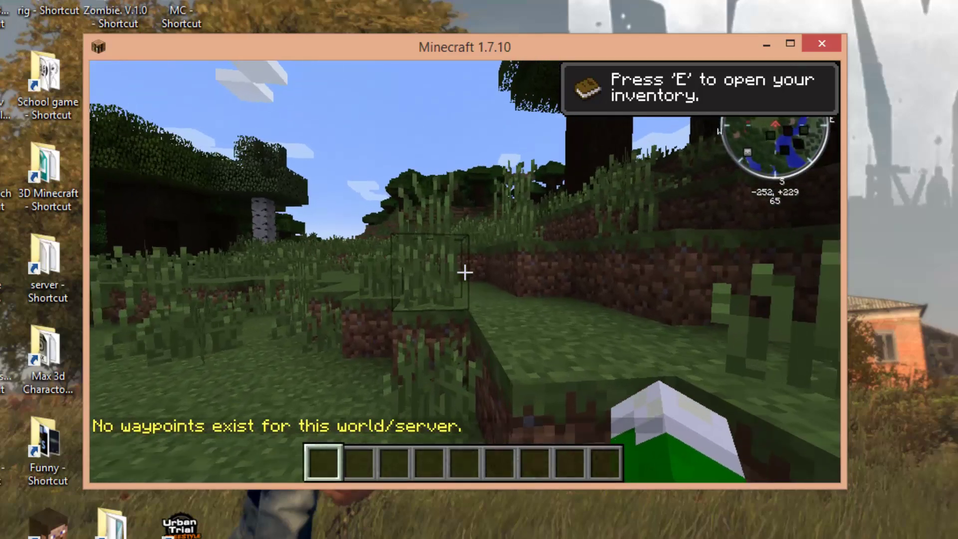
Step: Change the minimap zoom level to 0.5x while walking, and briefly open and close the inventory
key("w")
key("z")
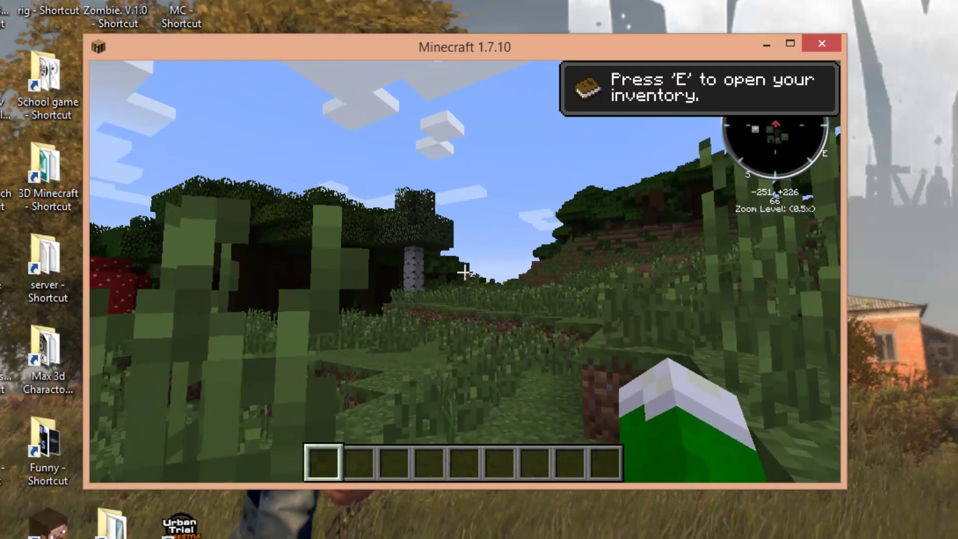
key("e")
key("e")
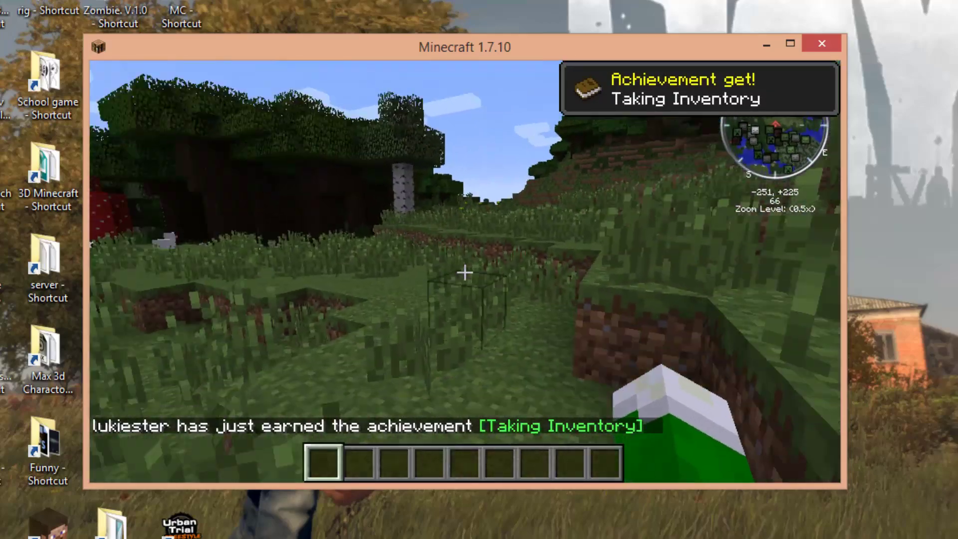
Step: Walk and jump through the forest and grassland, cycling the hotbar slots, to examine how the minimap tracks the surroundings
key("w")
key("space")
scroll(465, 273, "down", 5)
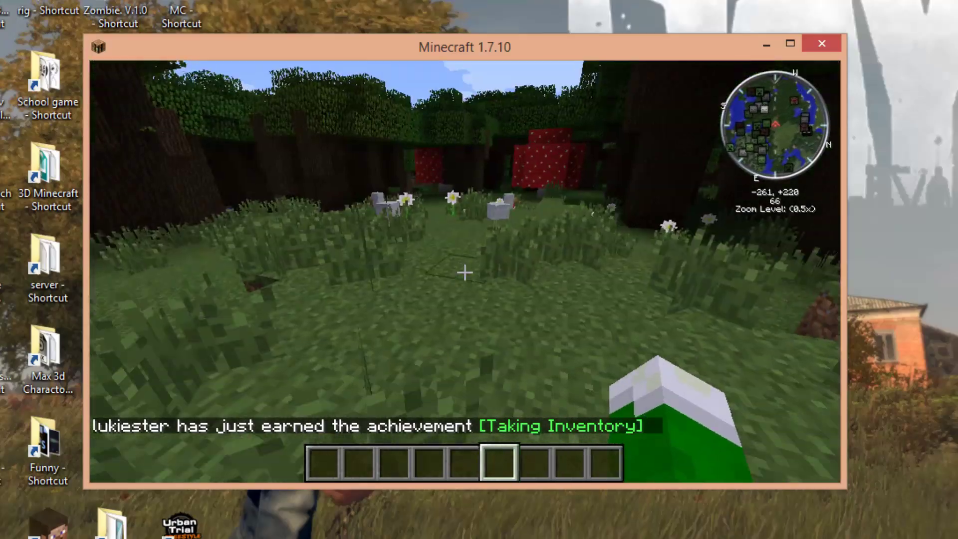
key("w")
key("space")
scroll(464, 272, "up", 6)
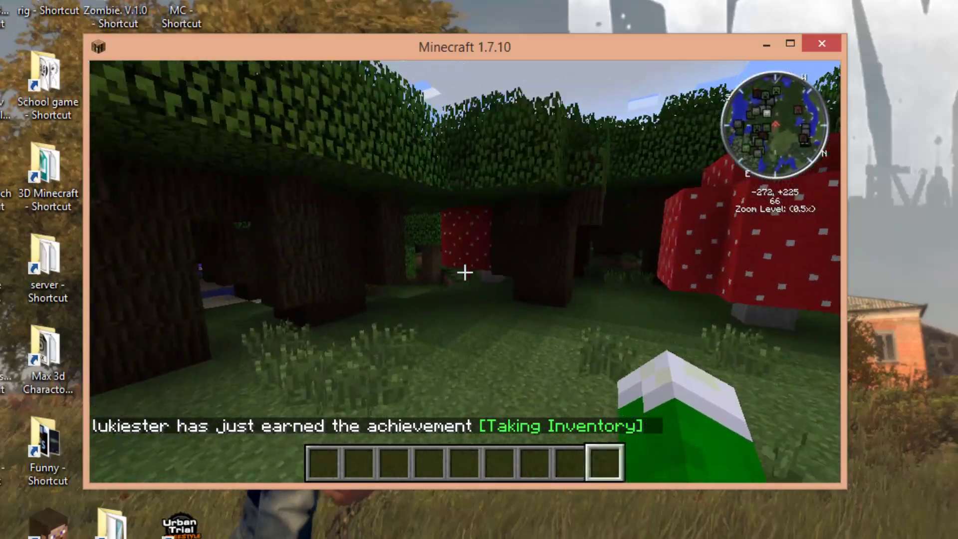
key("w")
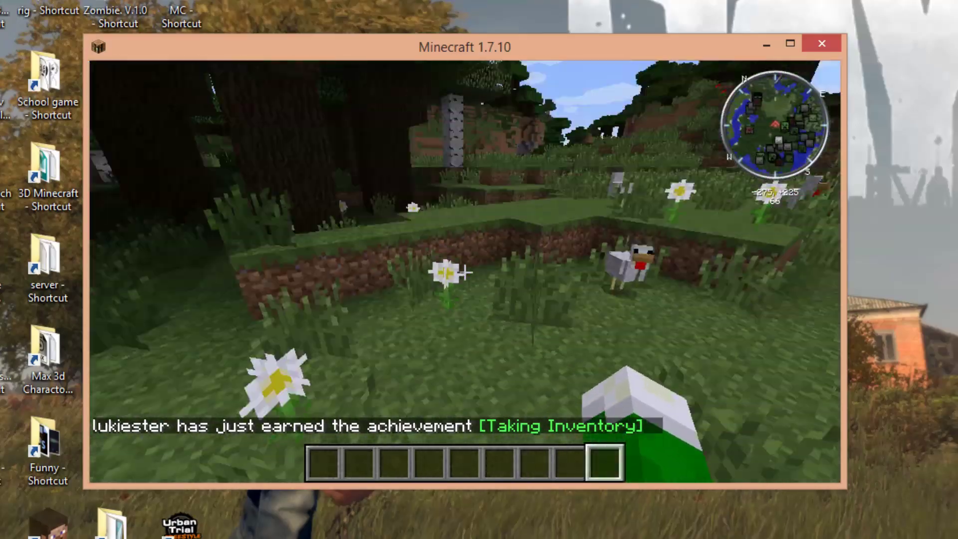
key("w")
scroll(464, 273, "up", 3)
scroll(464, 272, "down", 3)
key("space")
scroll(464, 273, "up", 3)
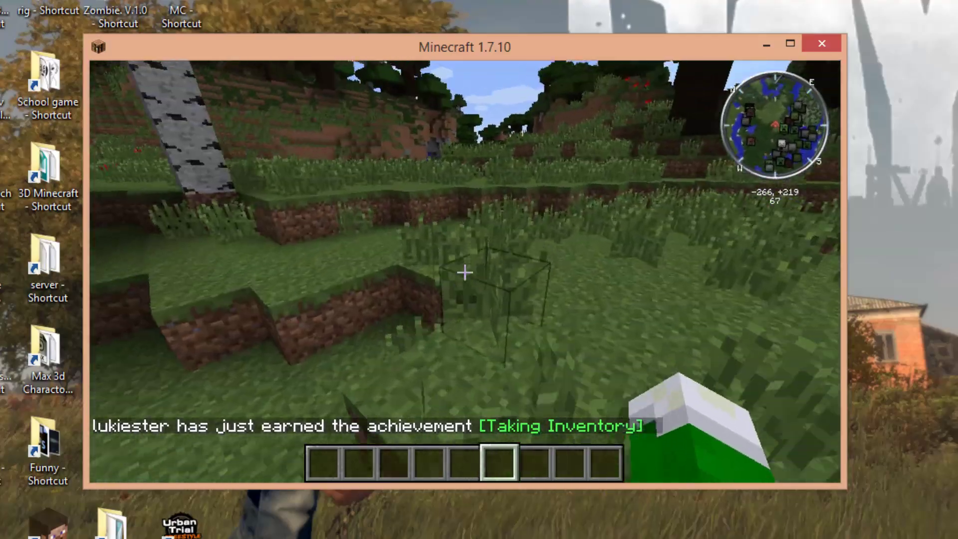
key("w")
key("space")
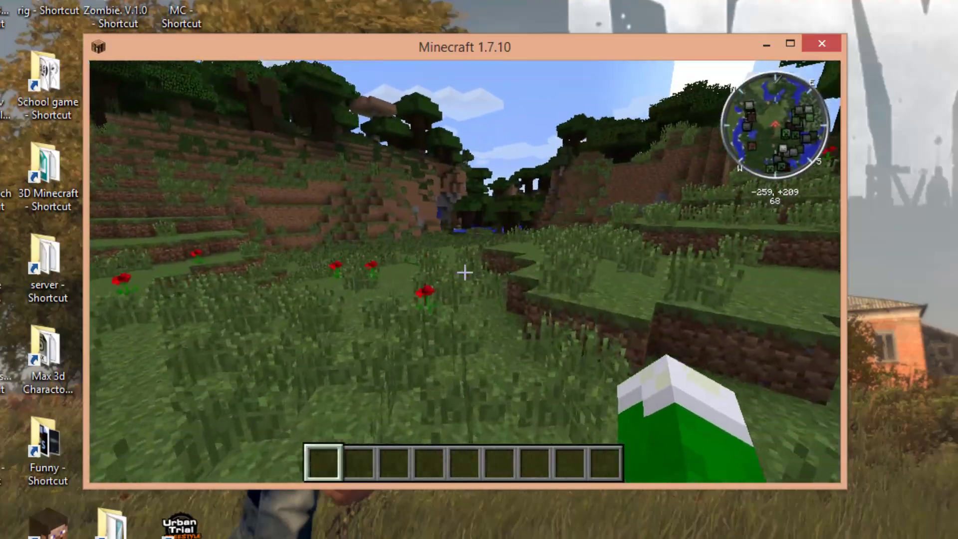
key("w")
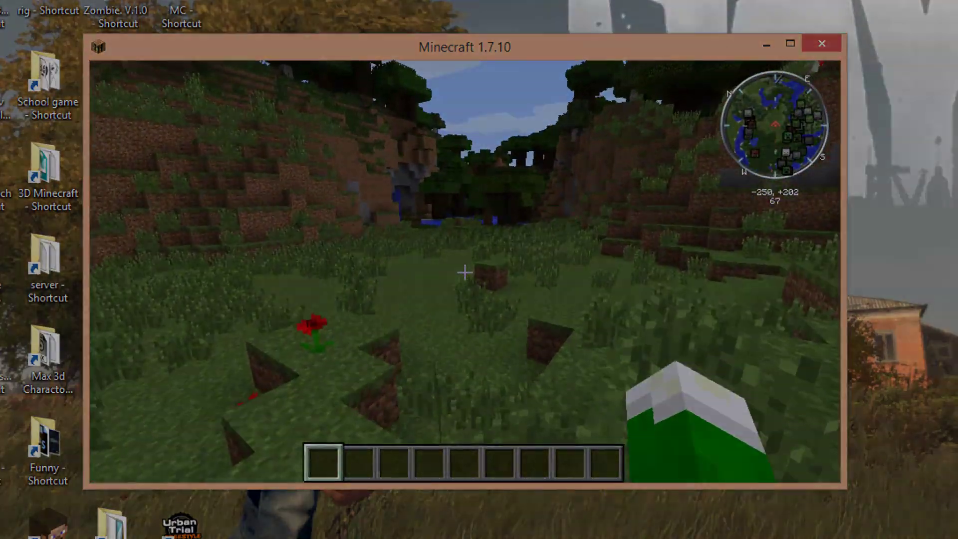